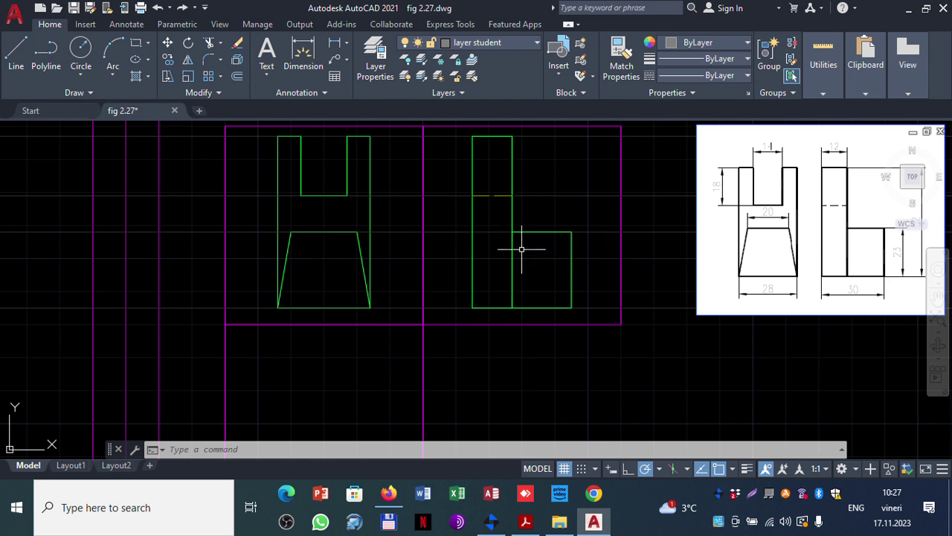
# Step: Add a vertical XLINE through the front view's left edge, then restart XLINE
pyautogui.click(254, 452)
pyautogui.write('xline')
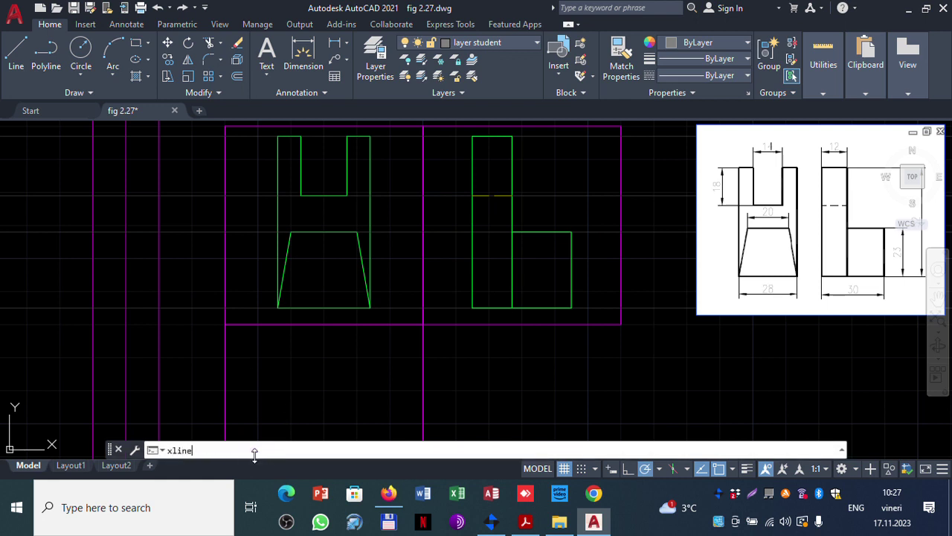
pyautogui.press('Return')
pyautogui.click(321, 450)
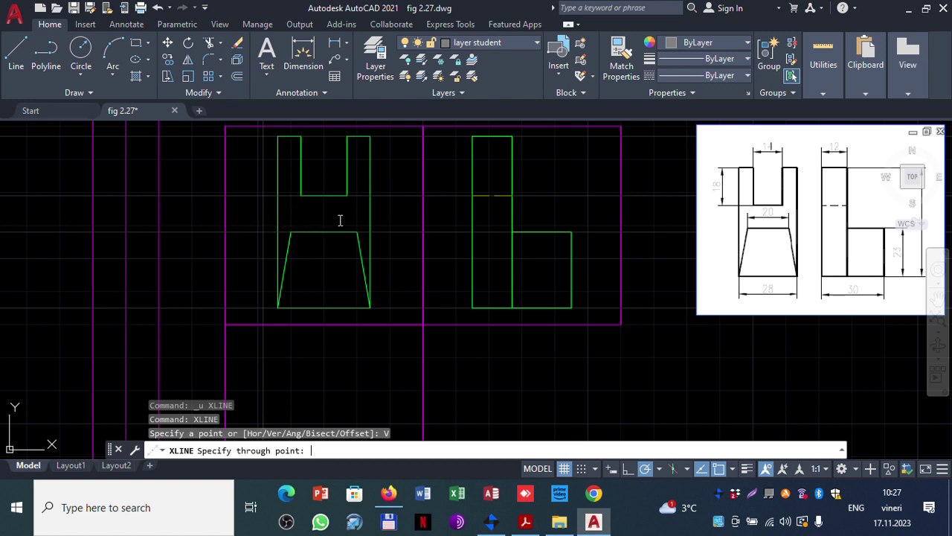
pyautogui.click(276, 213)
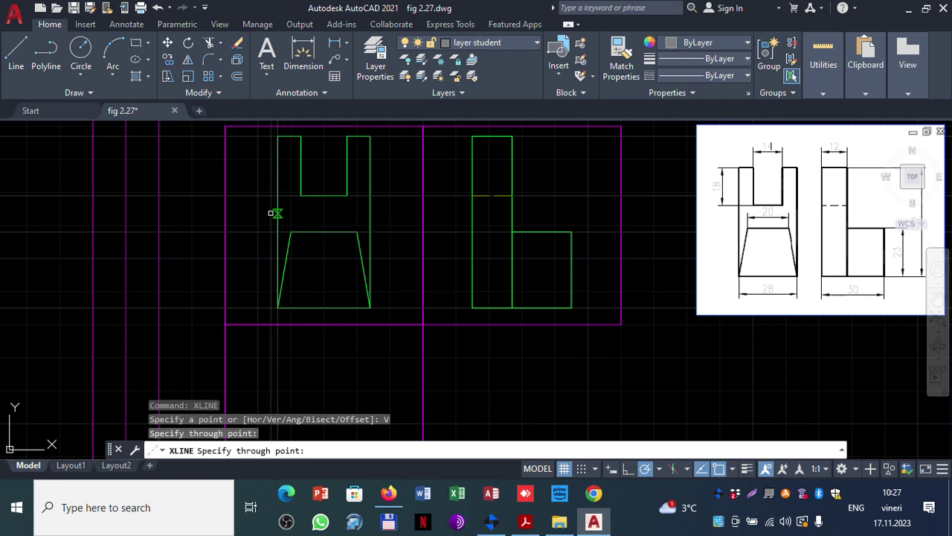
pyautogui.press('Escape')
pyautogui.write('xline')
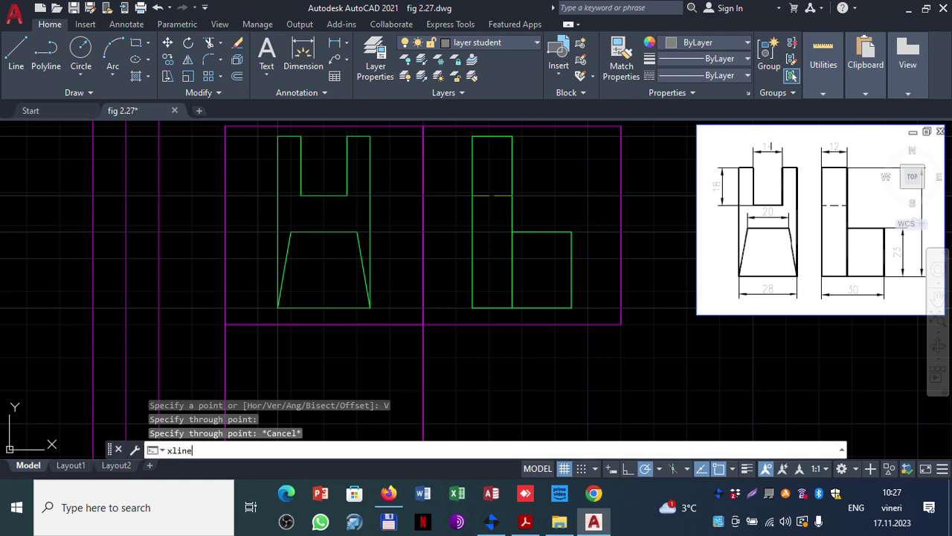
pyautogui.press('Return')
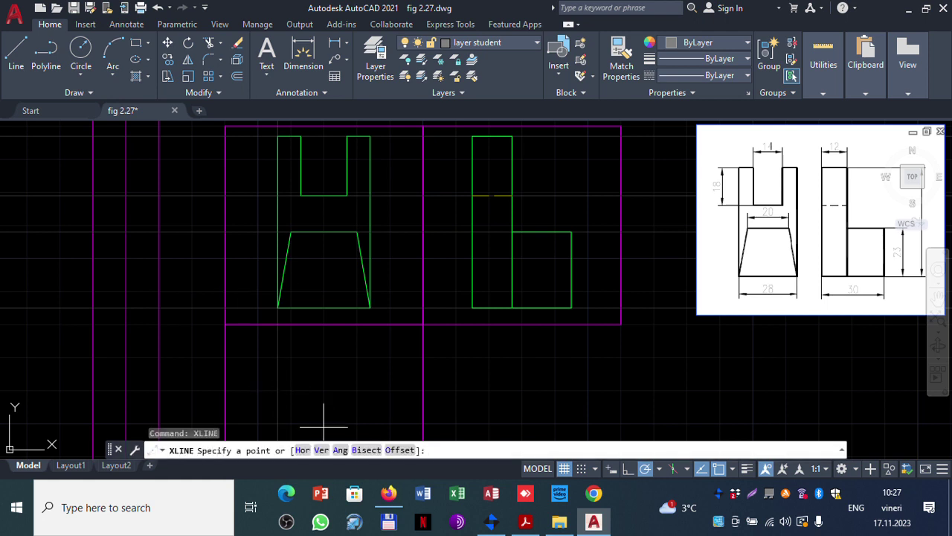
# Step: Add vertical construction lines through the front view's trapezoid and notch corners
pyautogui.click(320, 450)
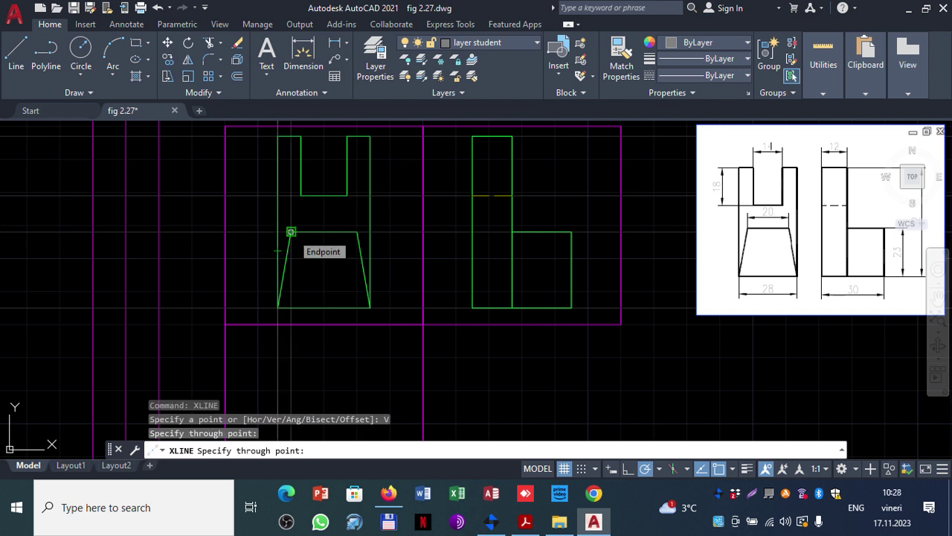
pyautogui.click(291, 232)
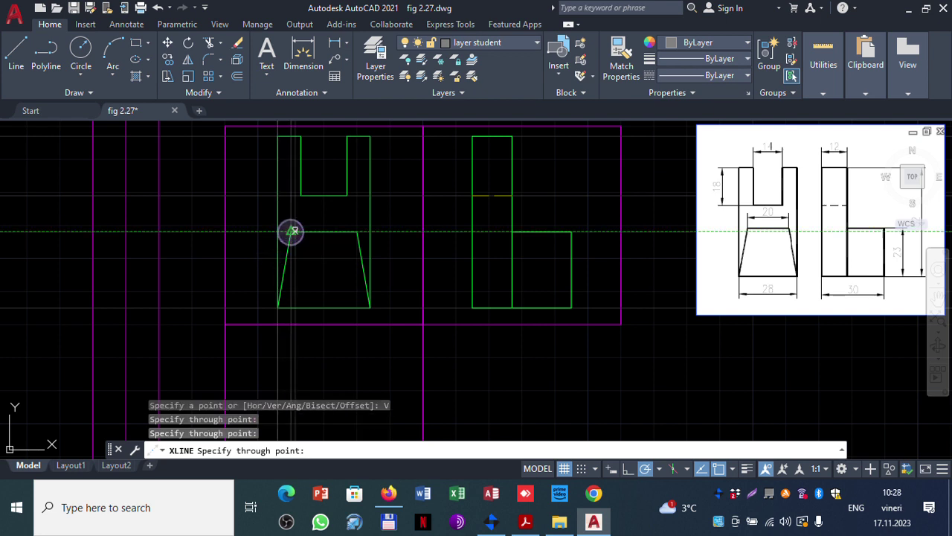
pyautogui.click(300, 195)
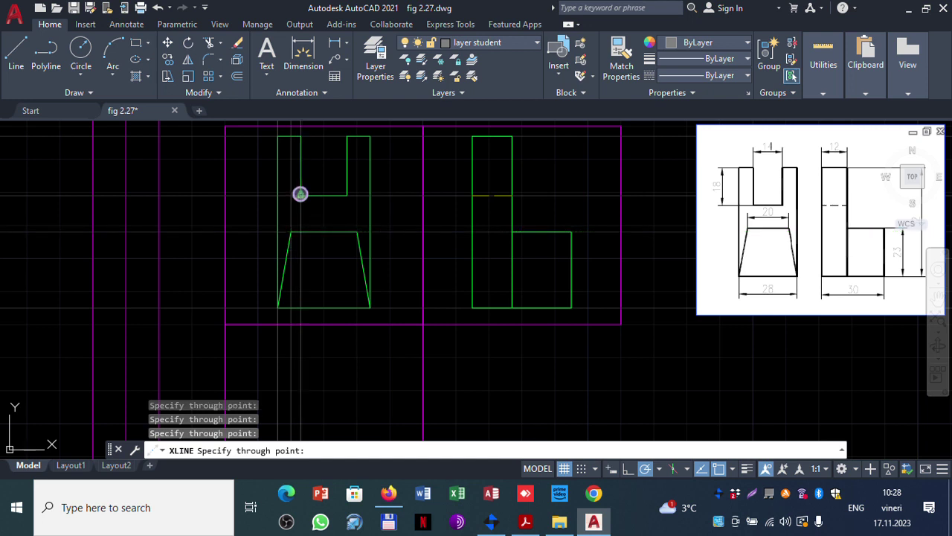
pyautogui.click(347, 195)
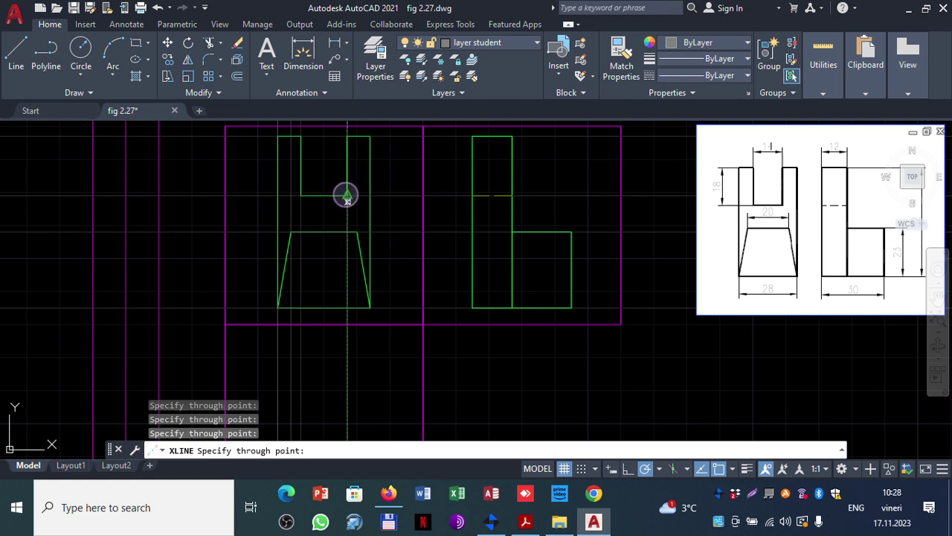
pyautogui.click(357, 230)
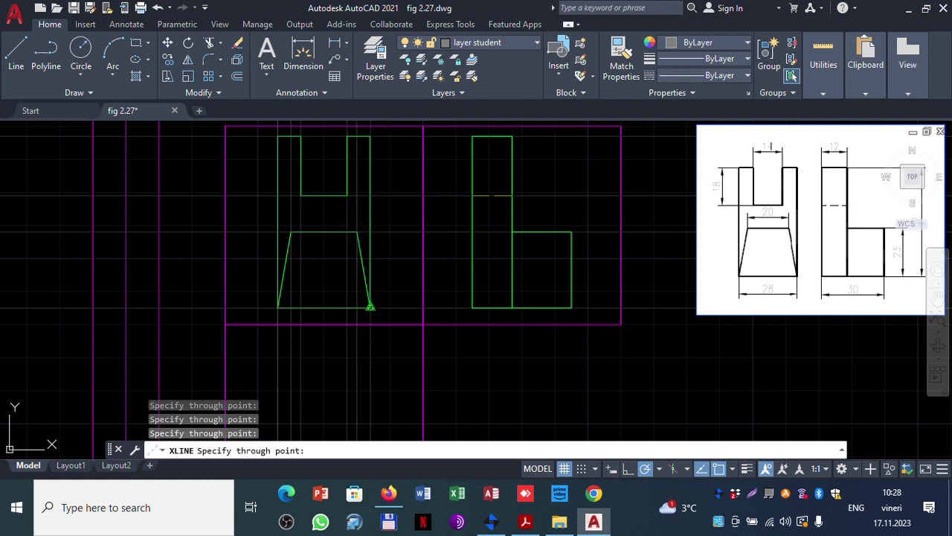
pyautogui.click(370, 307)
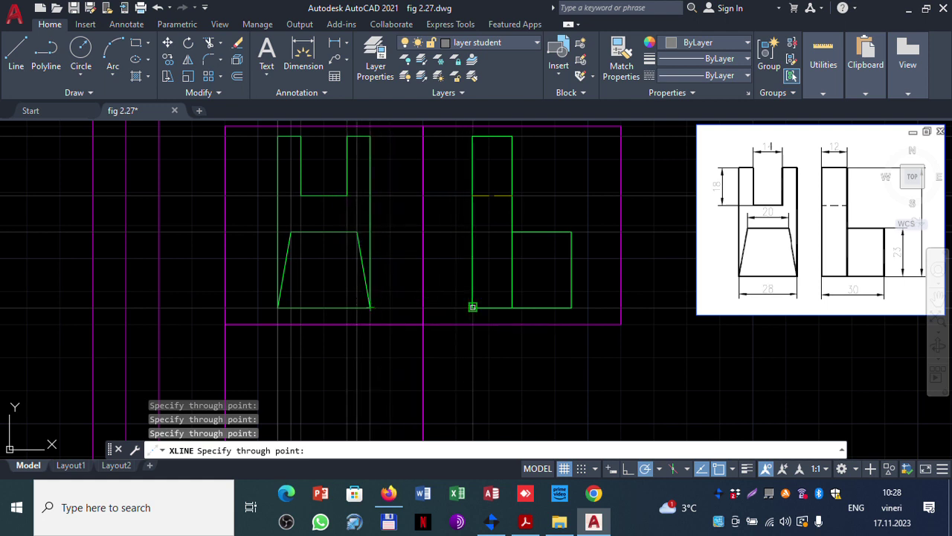
# Step: Add vertical construction lines through the side view's three corners and turn on lineweight display
pyautogui.click(471, 306)
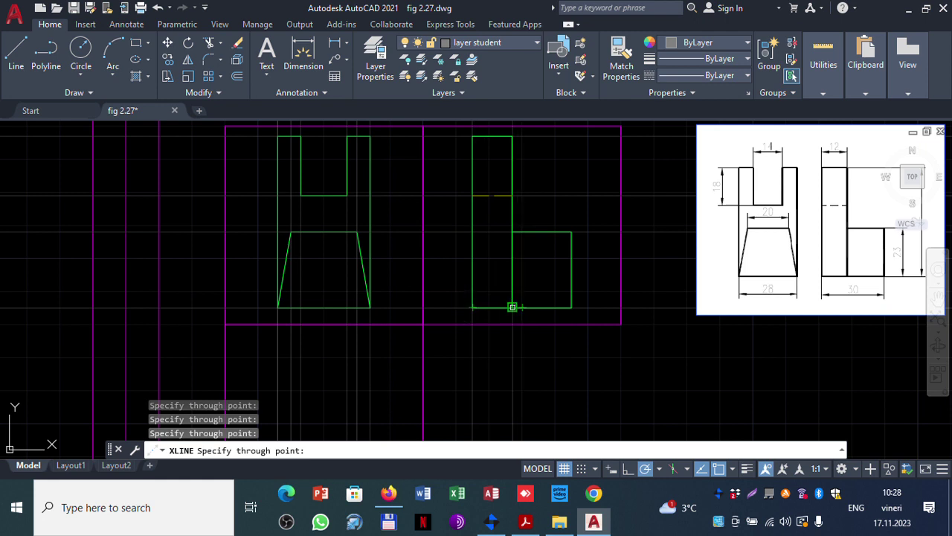
pyautogui.click(512, 302)
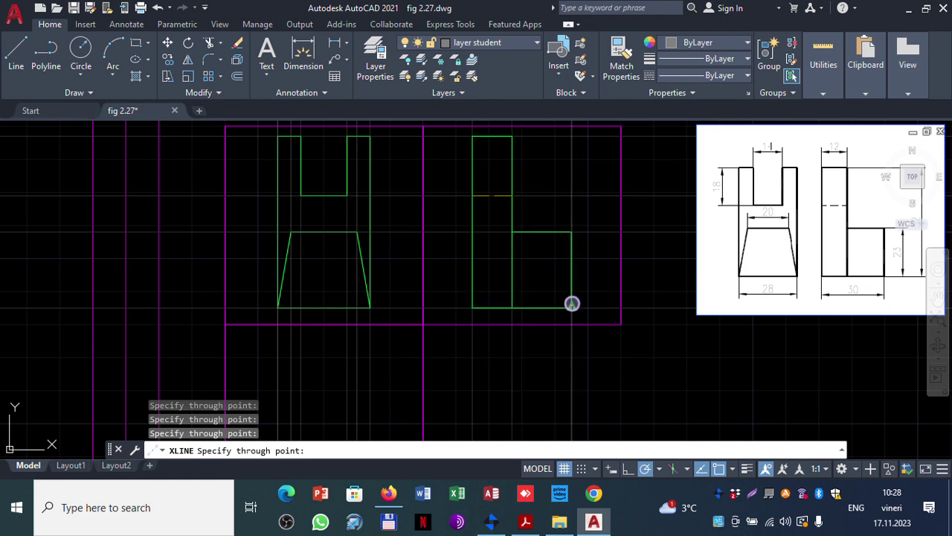
pyautogui.click(571, 306)
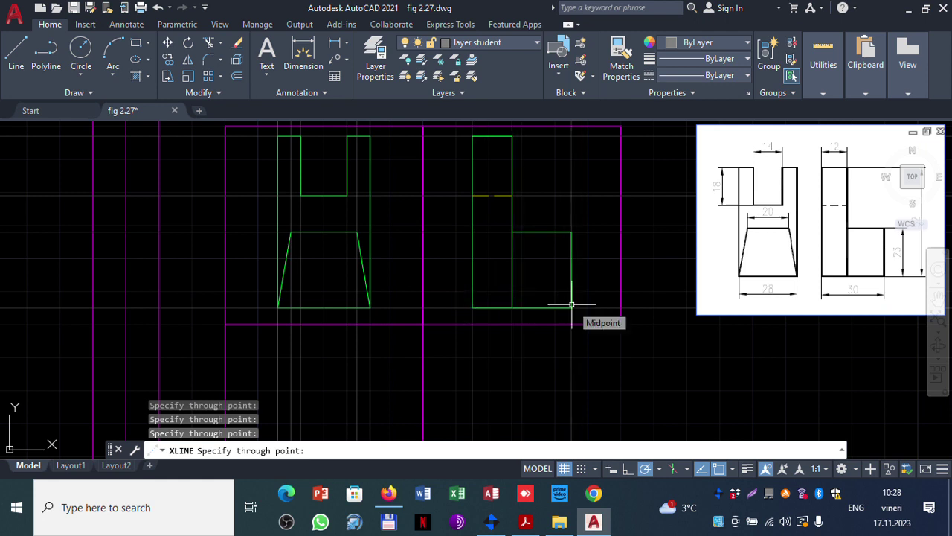
pyautogui.press('Escape')
pyautogui.click(747, 468)
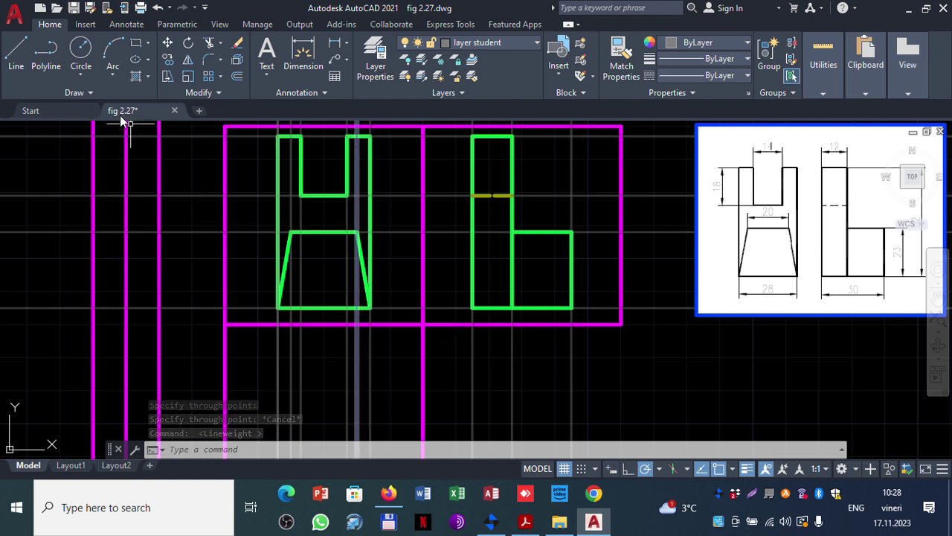
# Step: Draw a -90° Center-Start-Angle arc at the divider/border intersection, starting on the side view's edge line
pyautogui.click(114, 76)
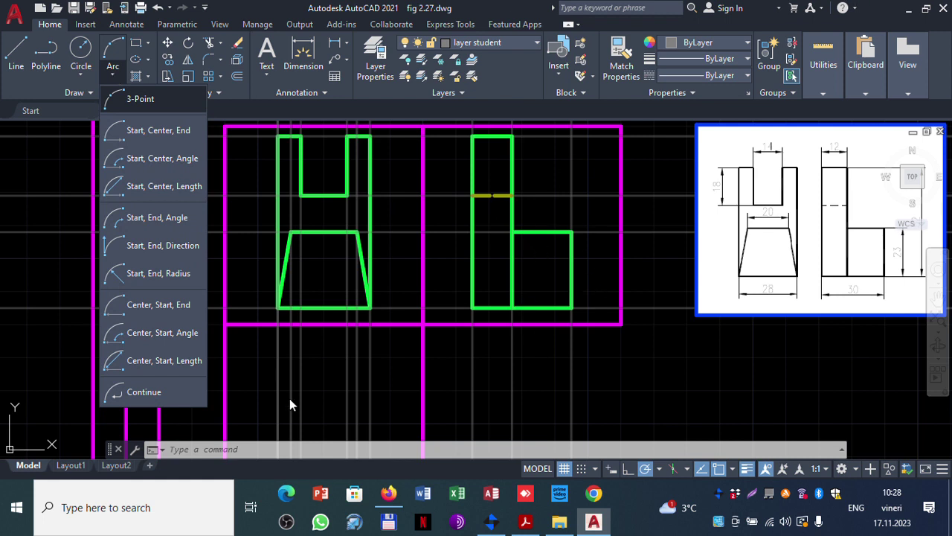
pyautogui.click(149, 332)
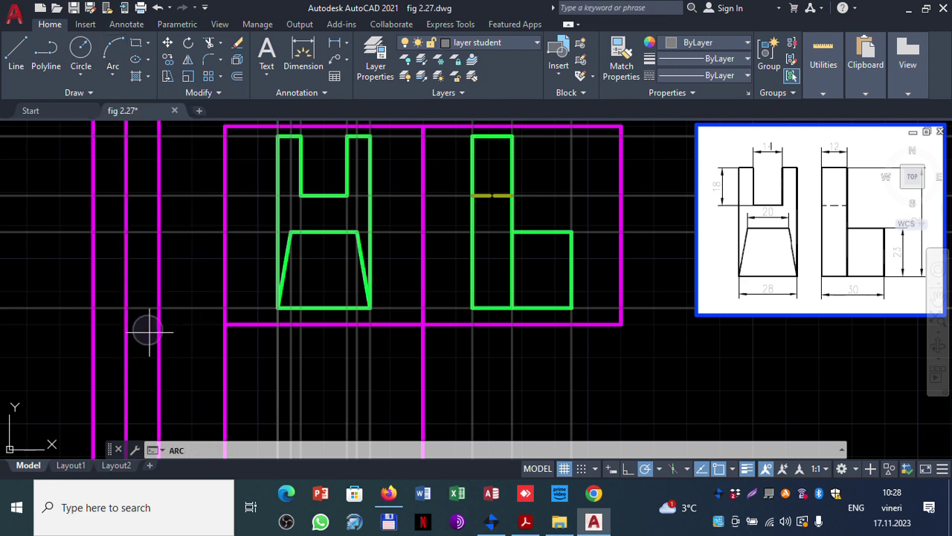
pyautogui.click(422, 323)
pyautogui.click(469, 323)
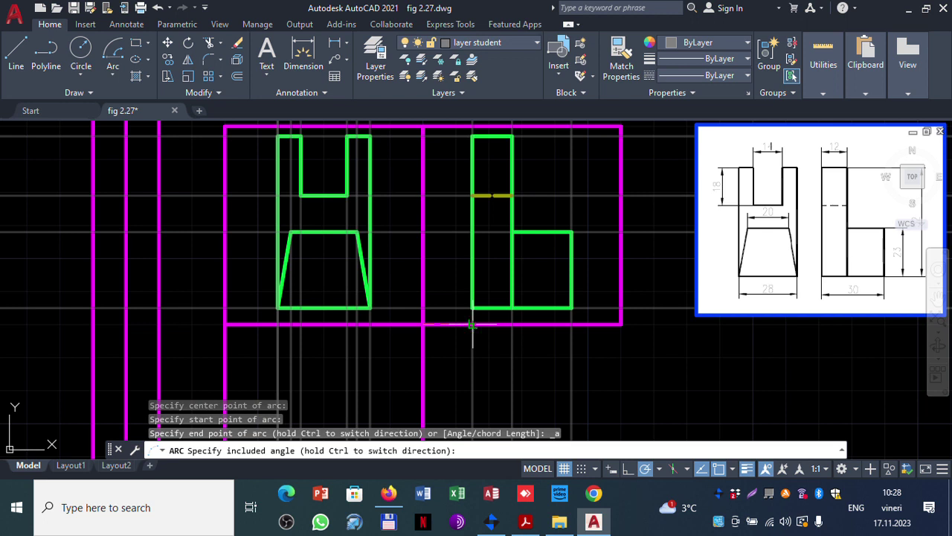
pyautogui.write('-90')
pyautogui.press('Return')
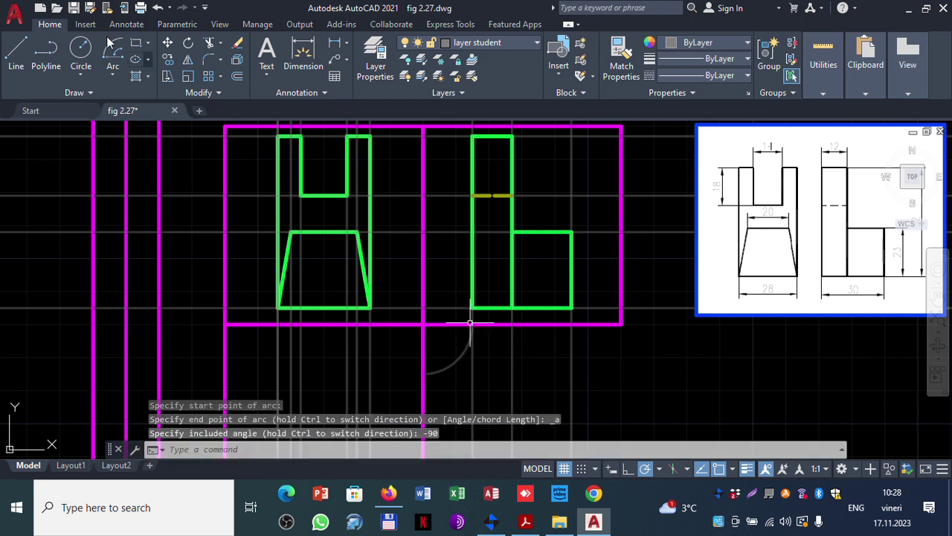
pyautogui.press('Return')
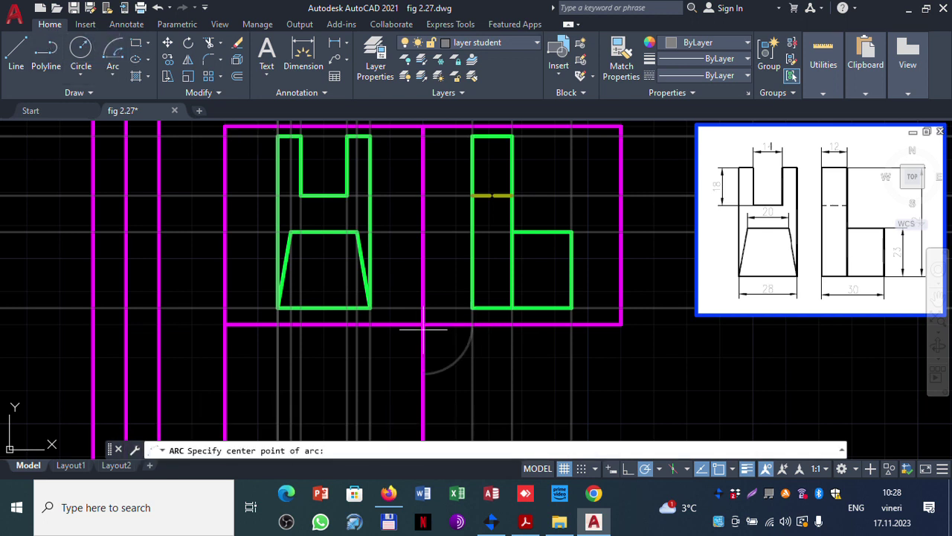
pyautogui.click(422, 323)
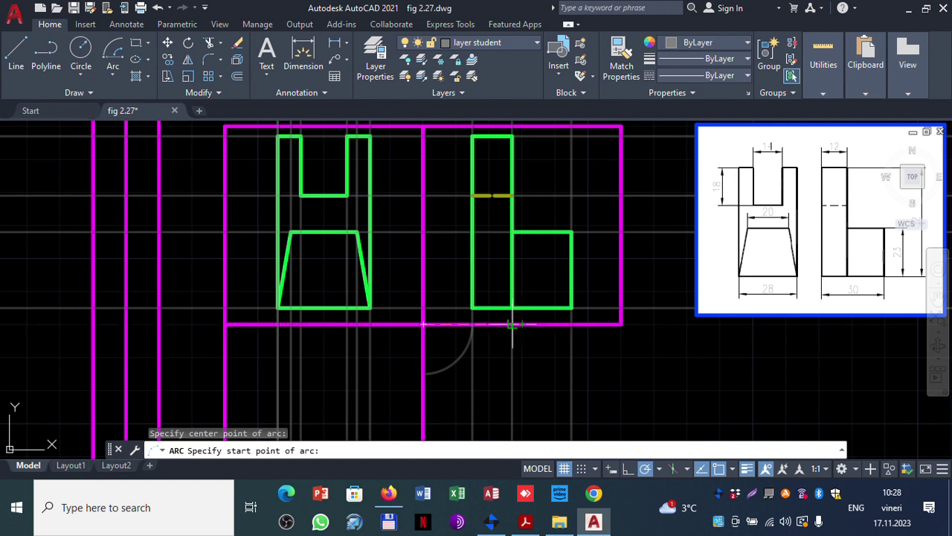
pyautogui.scroll(2, 506, 323)
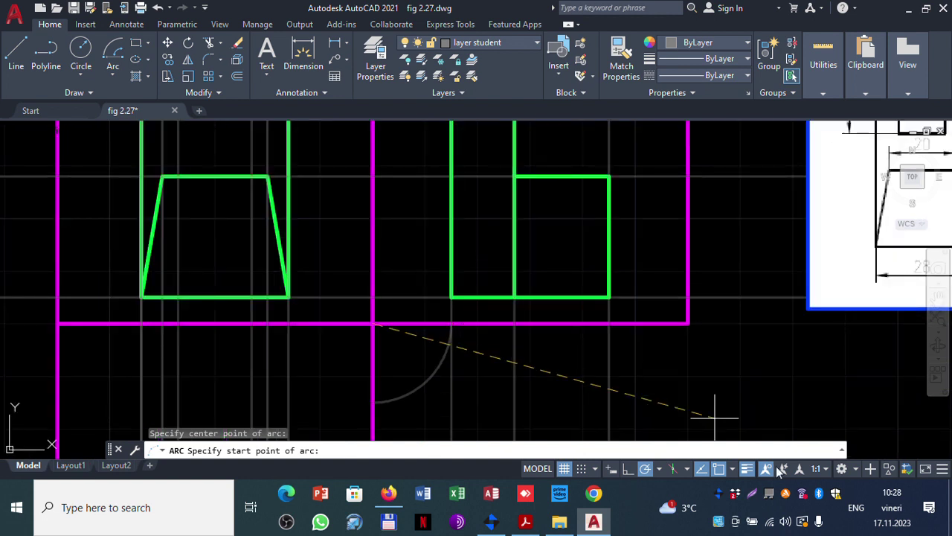
# Step: Complete a -90° arc swung from the side view's inner corner
pyautogui.click(734, 468)
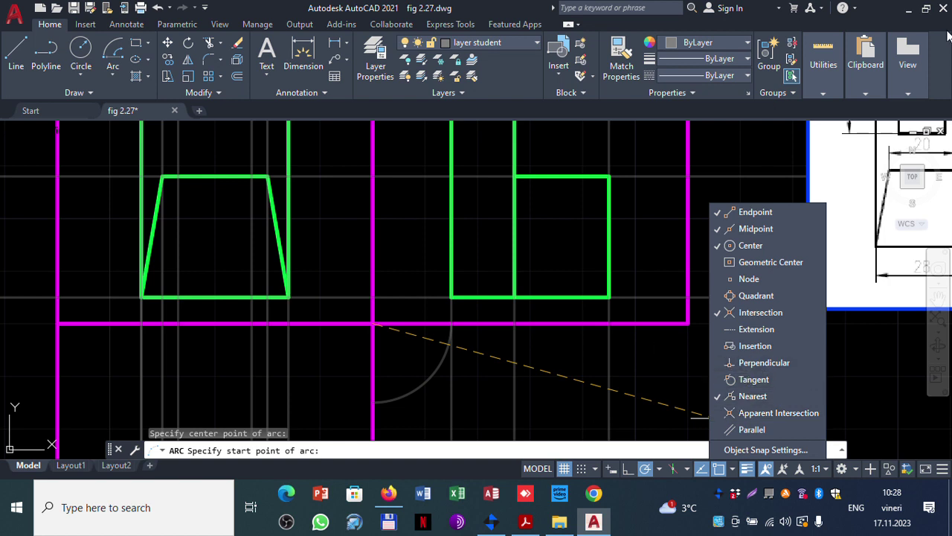
pyautogui.click(630, 314)
pyautogui.click(514, 321)
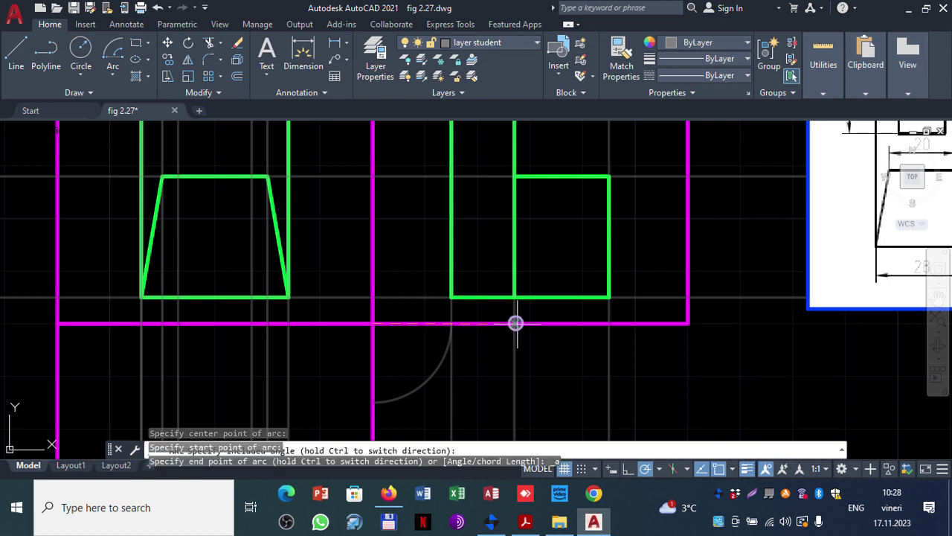
pyautogui.write('a')
pyautogui.press('Return')
pyautogui.write('-90')
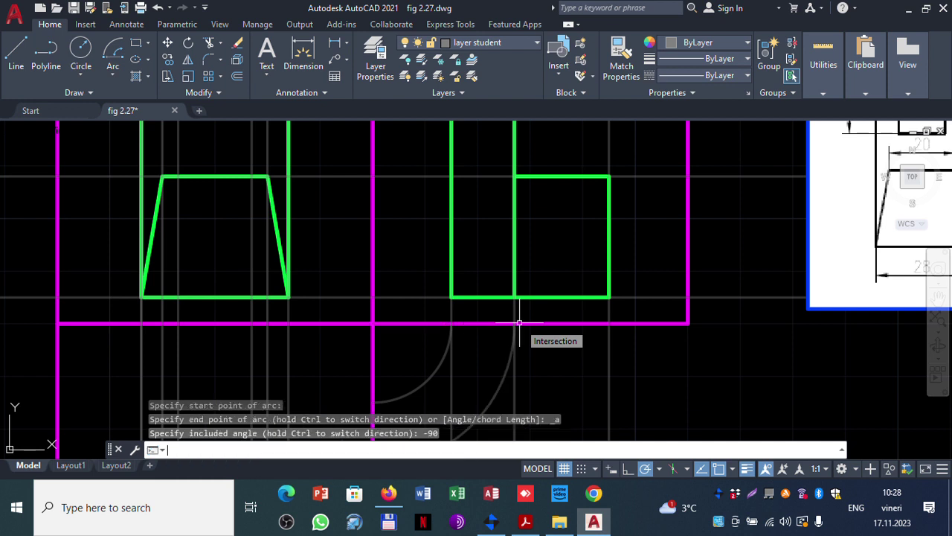
pyautogui.press('Return')
# Step: Draw a -90° arc centred at the magenta intersection, starting at the side view's right corner
pyautogui.click(113, 52)
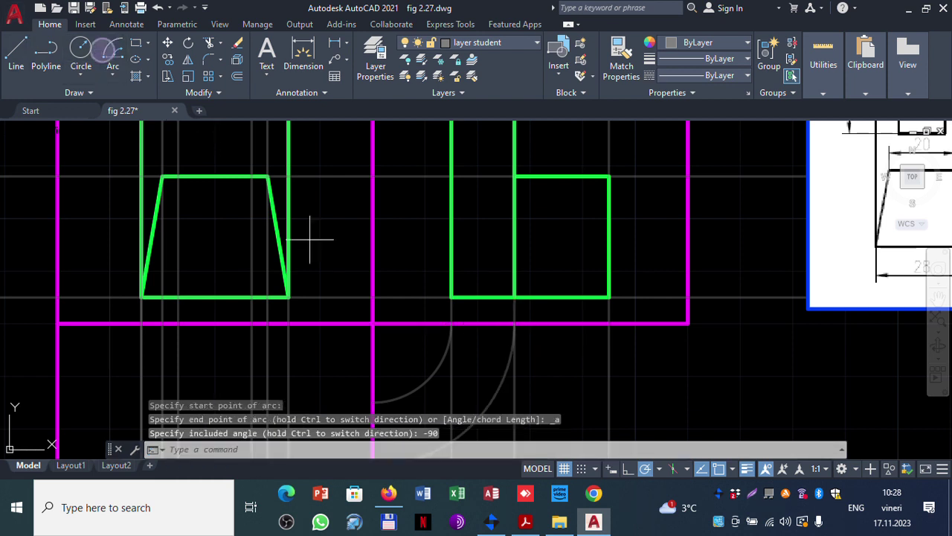
pyautogui.click(373, 322)
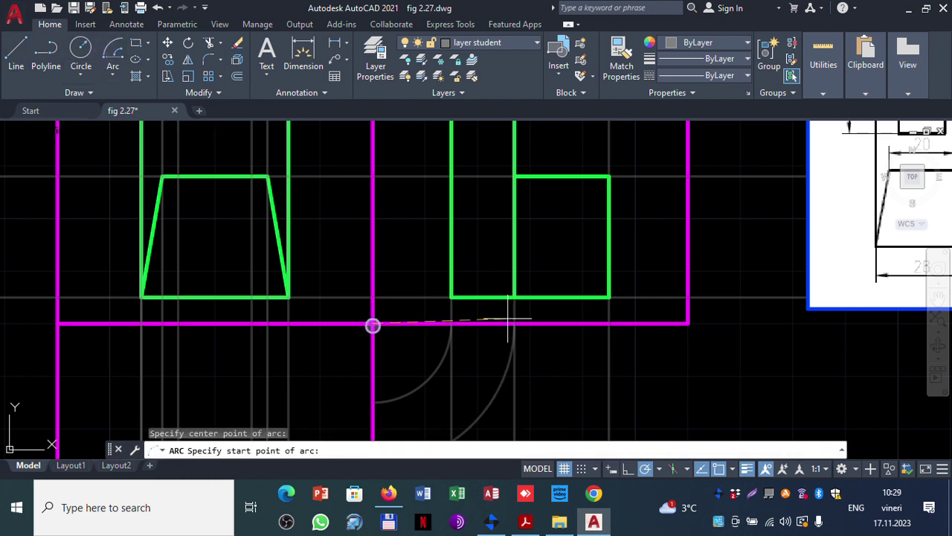
pyautogui.click(609, 322)
pyautogui.write('-90')
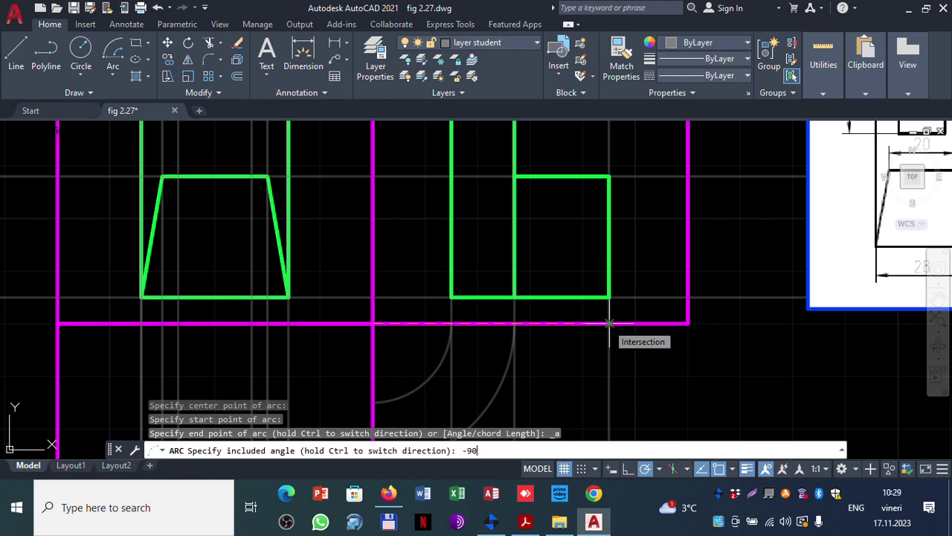
pyautogui.press('Return')
pyautogui.scroll(-3, 433, 325)
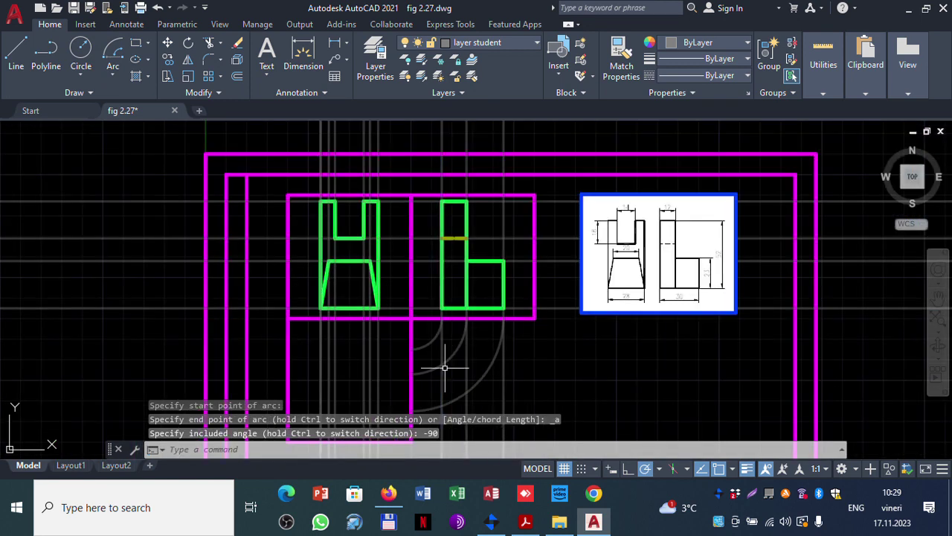
pyautogui.scroll(1, 637, 334)
pyautogui.scroll(2, 463, 308)
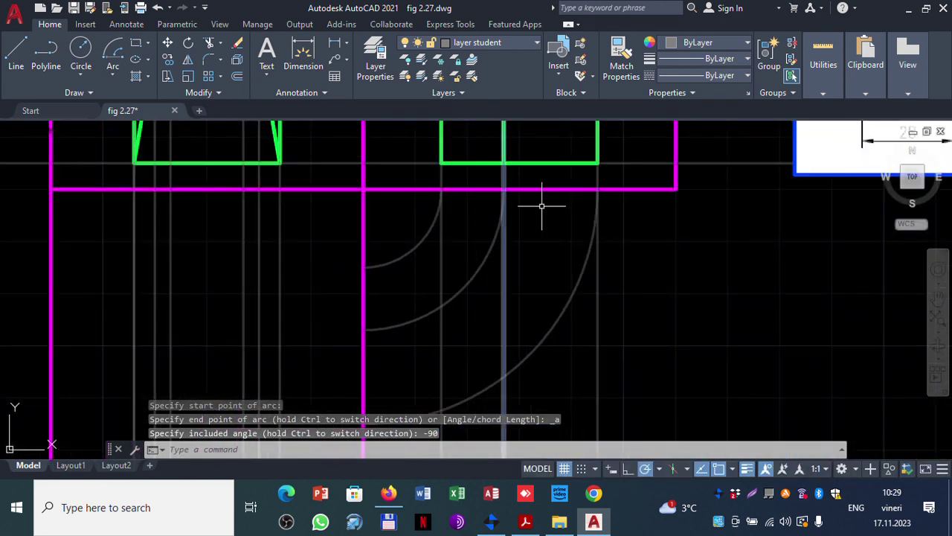
# Step: Add horizontal XLINEs through the ends of all three transfer arcs
pyautogui.click(358, 450)
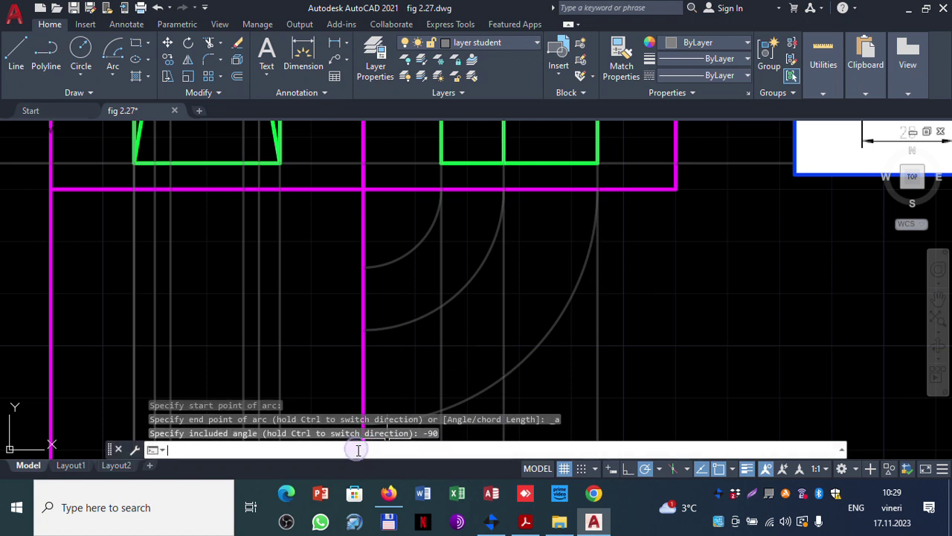
pyautogui.write('xline')
pyautogui.press('Return')
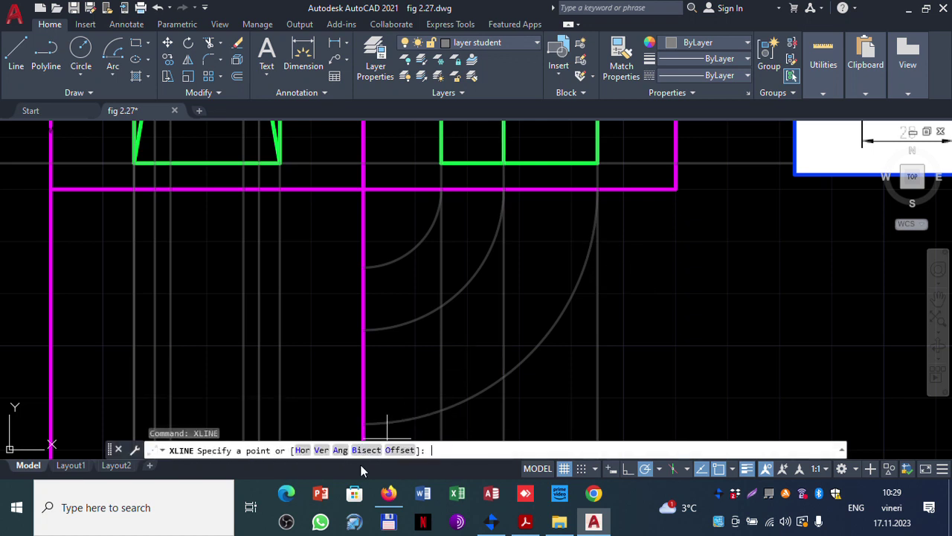
pyautogui.click(302, 450)
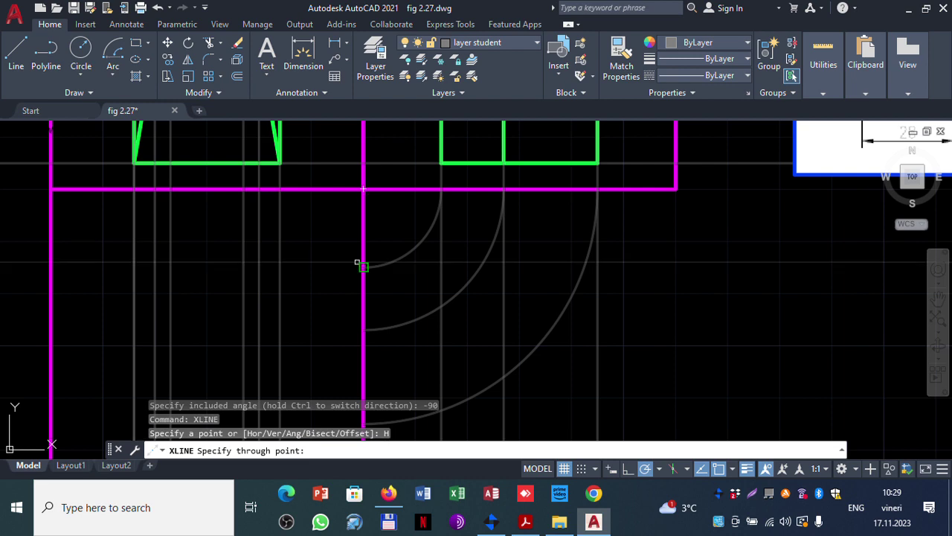
pyautogui.click(363, 266)
pyautogui.click(364, 329)
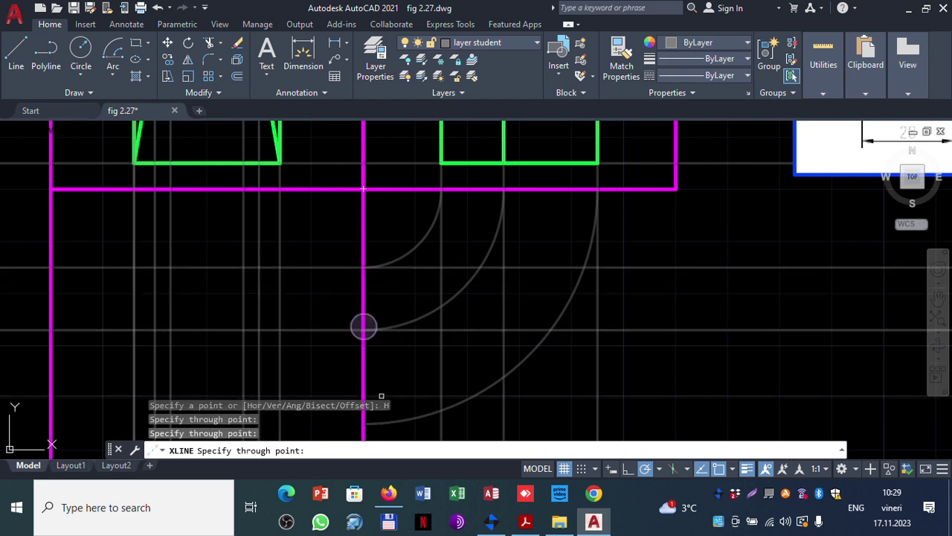
pyautogui.click(364, 422)
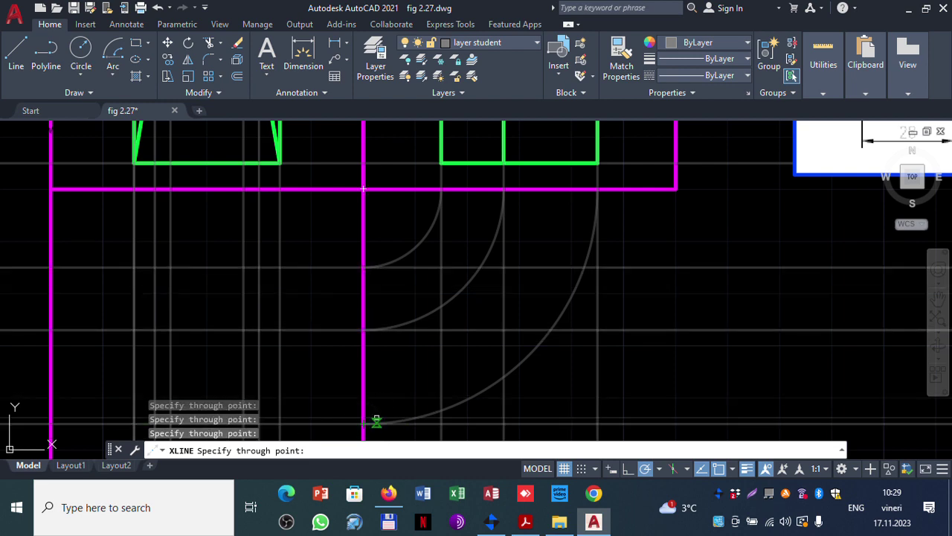
pyautogui.press('Escape')
pyautogui.scroll(-3, 319, 324)
pyautogui.scroll(2, 283, 338)
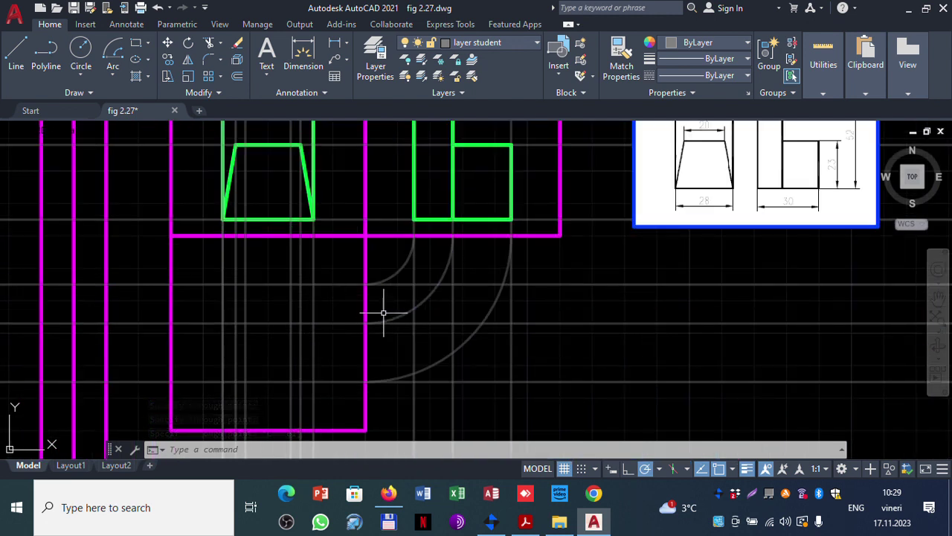
pyautogui.scroll(2, 573, 305)
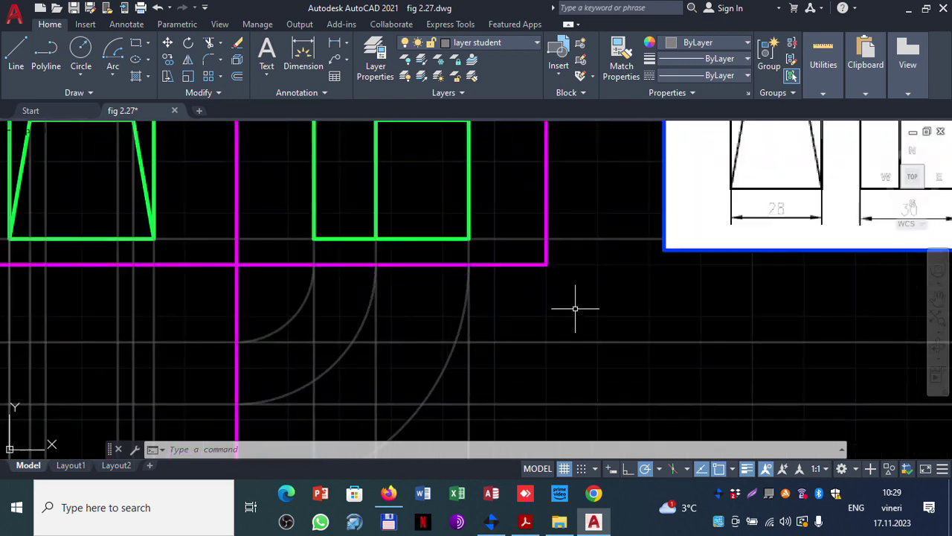
pyautogui.scroll(-2, 576, 308)
pyautogui.scroll(-5, 620, 198)
pyautogui.scroll(2, 620, 194)
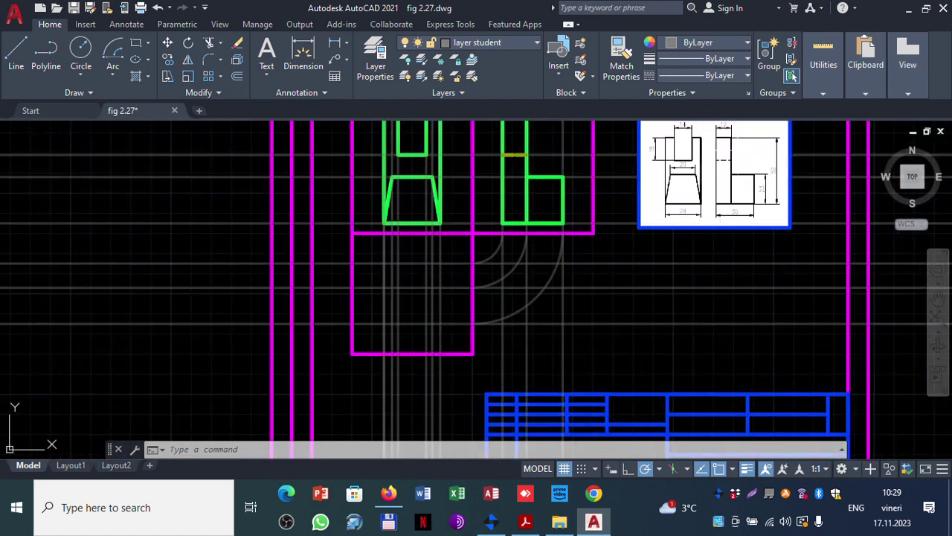
pyautogui.scroll(2, 699, 149)
pyautogui.scroll(-2, 716, 149)
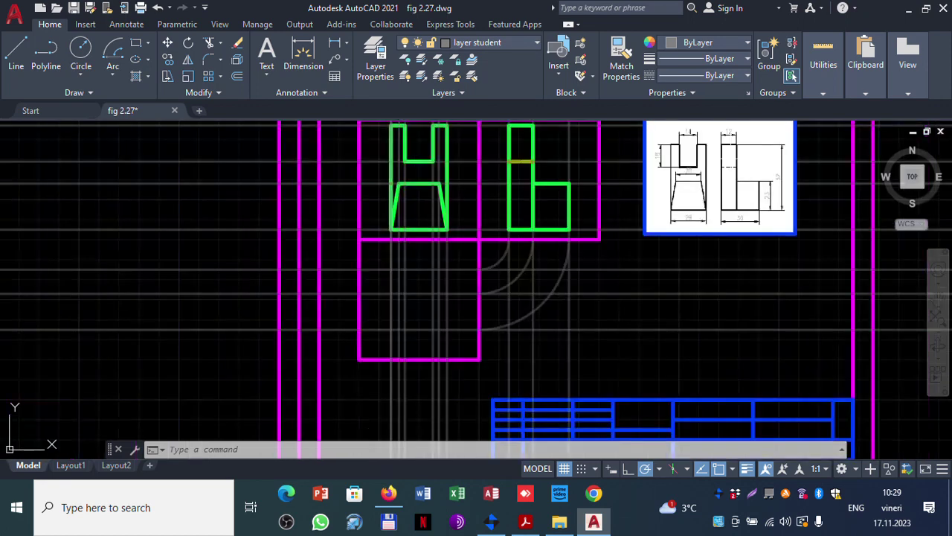
pyautogui.moveTo(582, 138); pyautogui.dragTo(557, 186, button='middle')
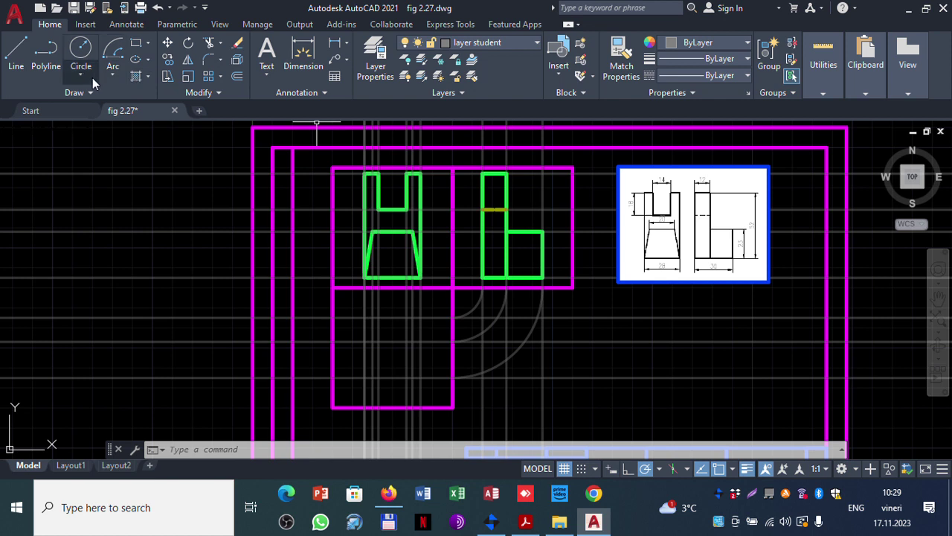
# Step: Make layer desen current and draw a rectangle between the construction-line intersections in the lower view
pyautogui.click(511, 42)
pyautogui.click(479, 145)
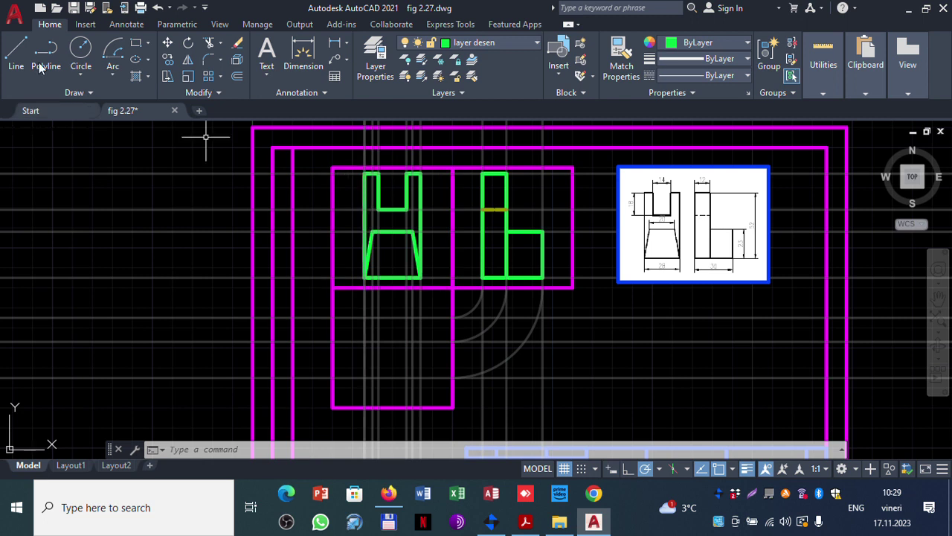
pyautogui.click(13, 54)
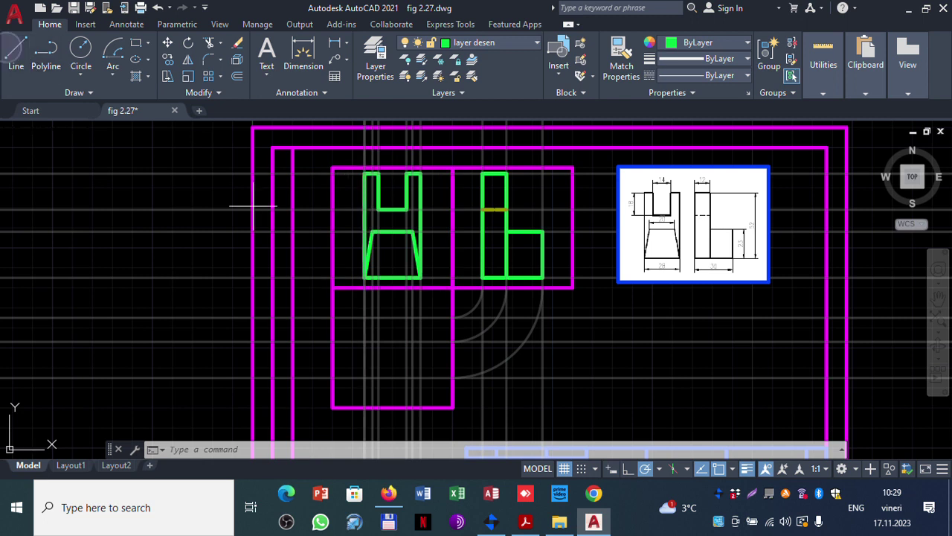
pyautogui.click(363, 316)
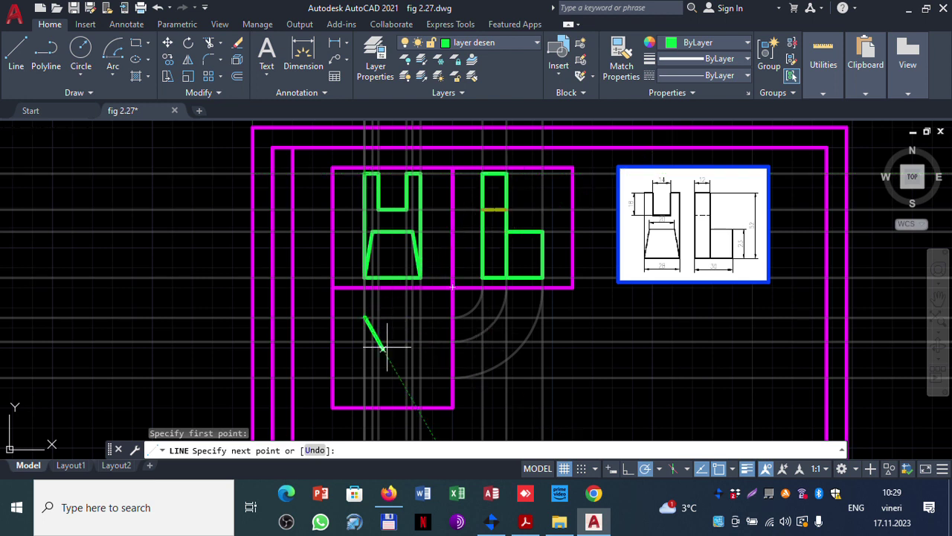
pyautogui.click(365, 341)
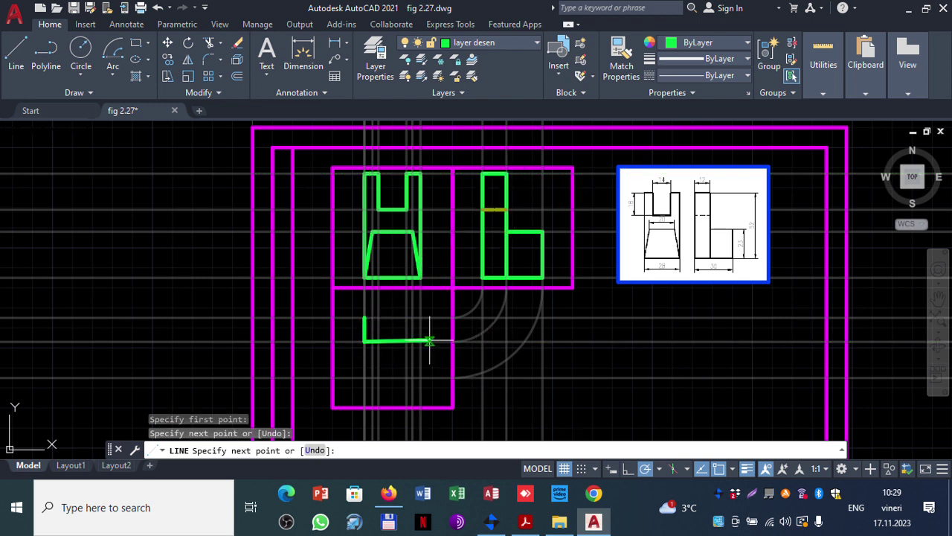
pyautogui.click(419, 341)
pyautogui.click(420, 316)
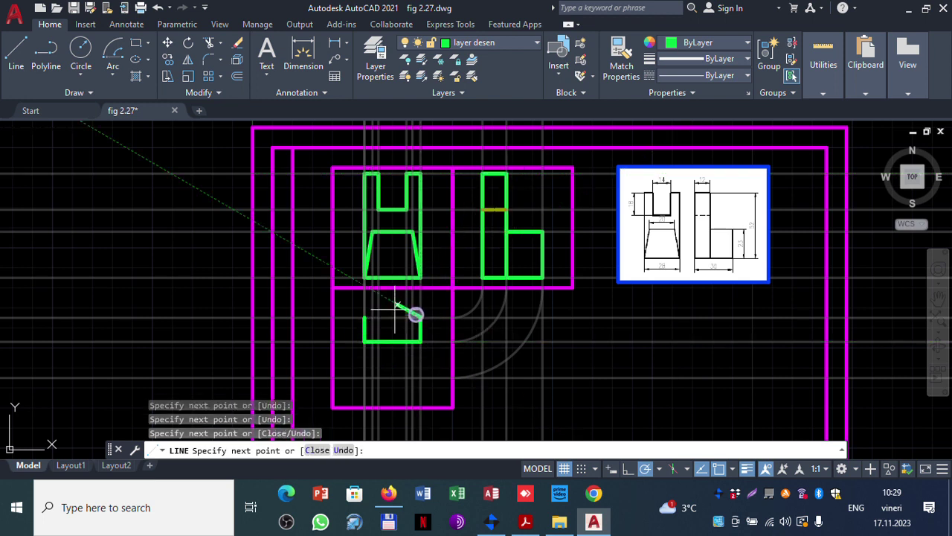
pyautogui.click(364, 317)
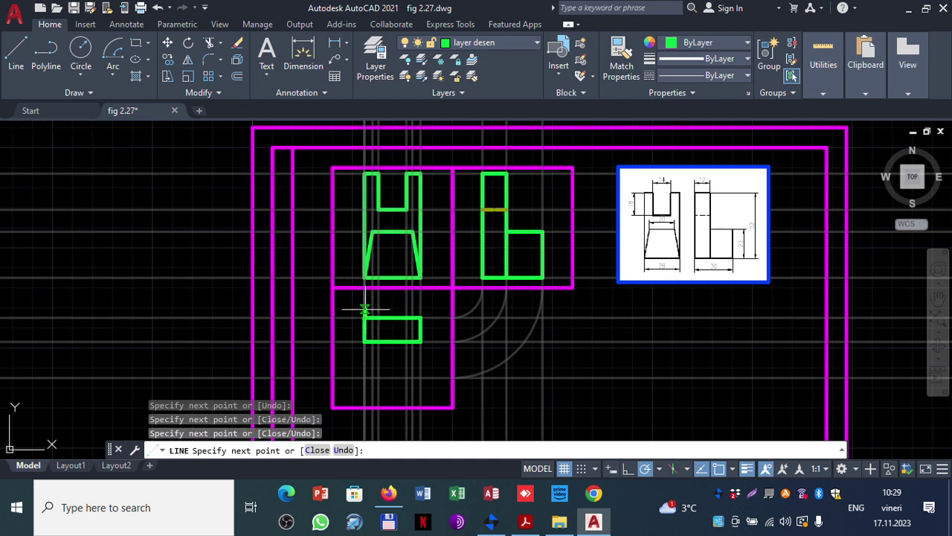
pyautogui.press('Escape')
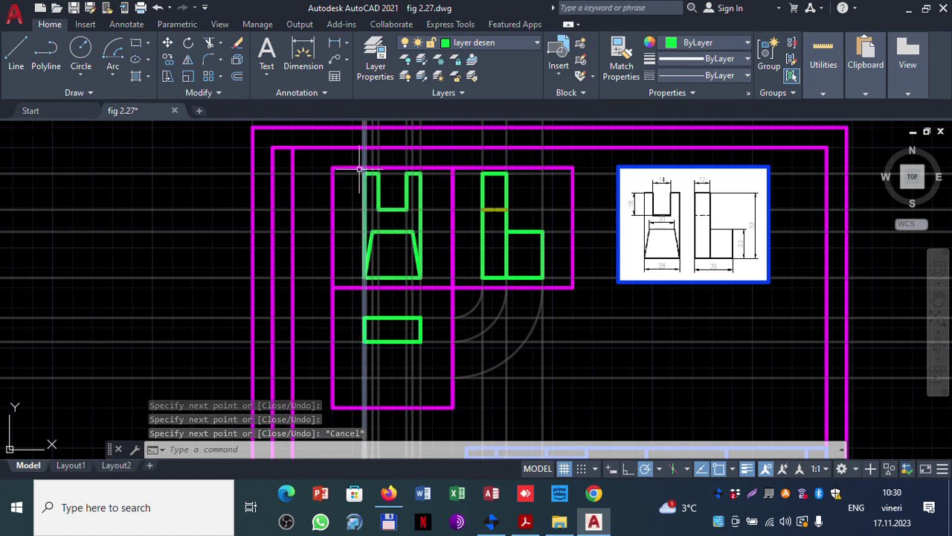
# Step: Draw vertical divider lines across the top-view rectangle
pyautogui.click(19, 48)
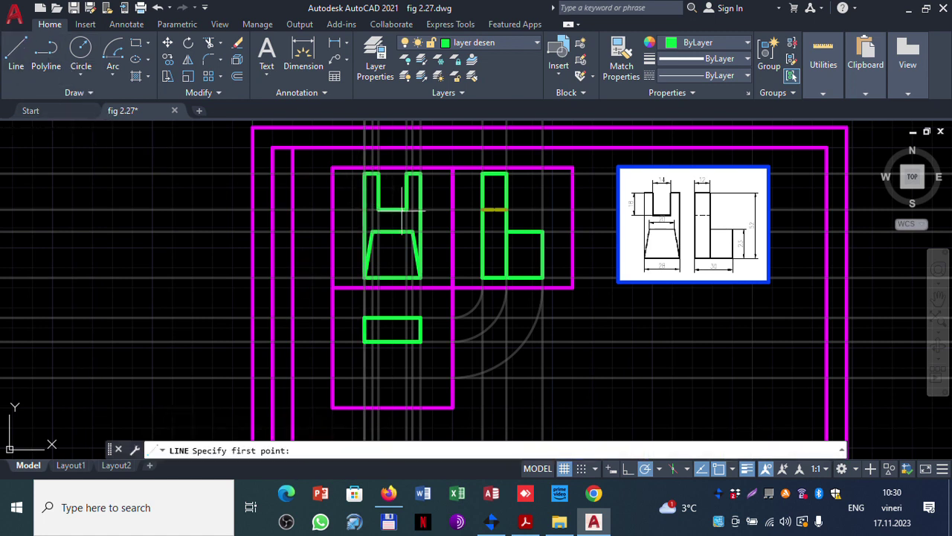
pyautogui.click(378, 318)
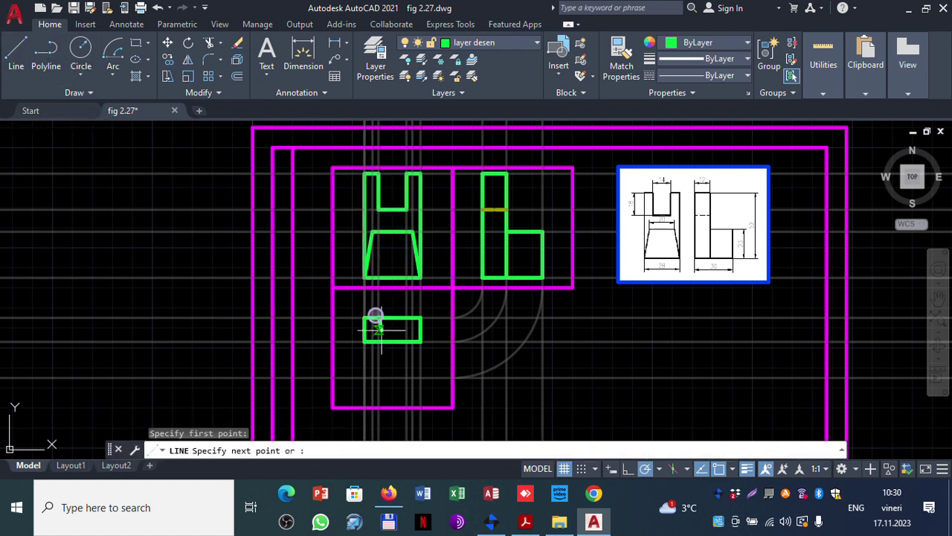
pyautogui.press('Escape')
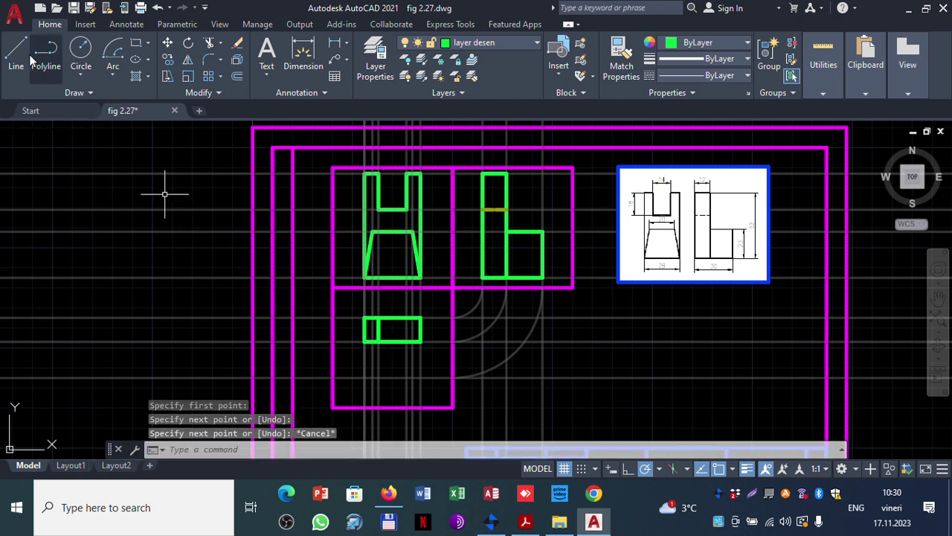
pyautogui.press('Return')
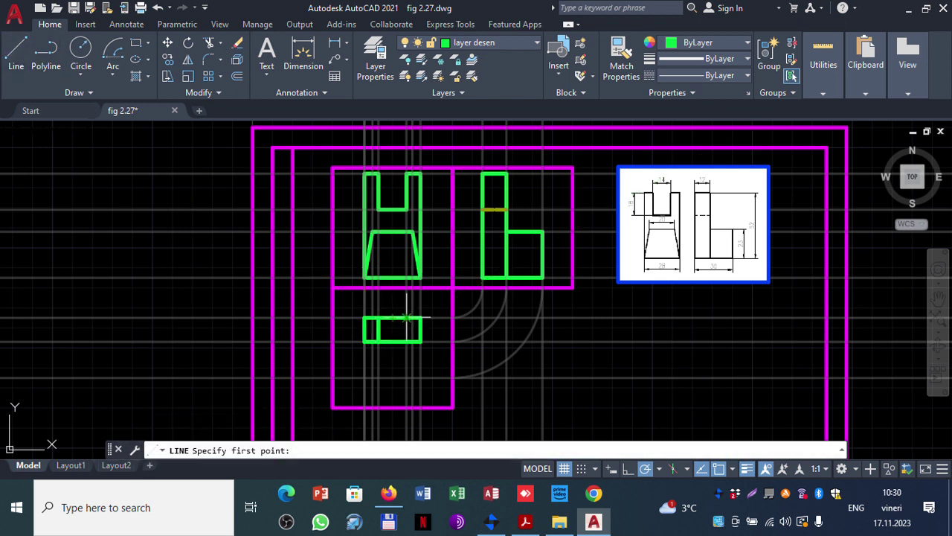
pyautogui.click(407, 319)
pyautogui.click(407, 343)
pyautogui.press('Escape')
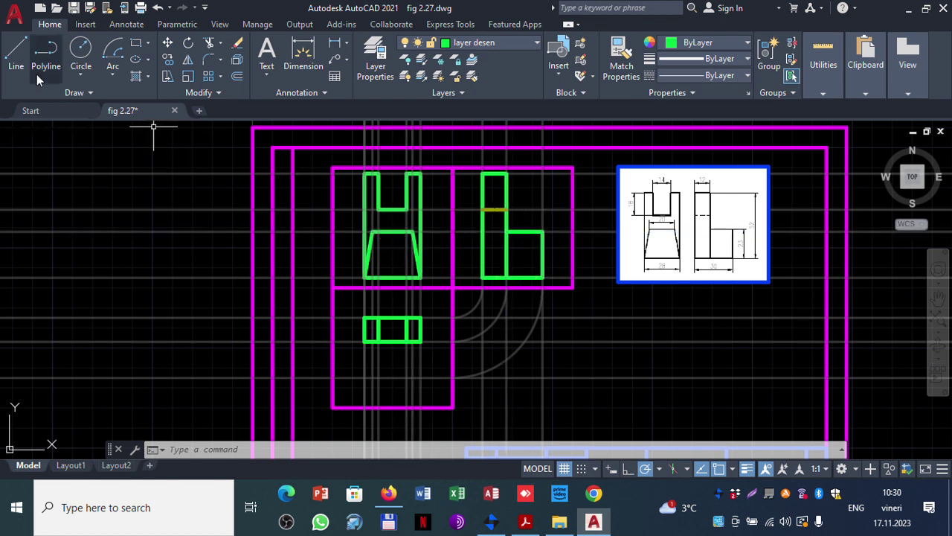
# Step: Draw a lower section below the top view: down from its bottom edge, across, and back up
pyautogui.click(16, 53)
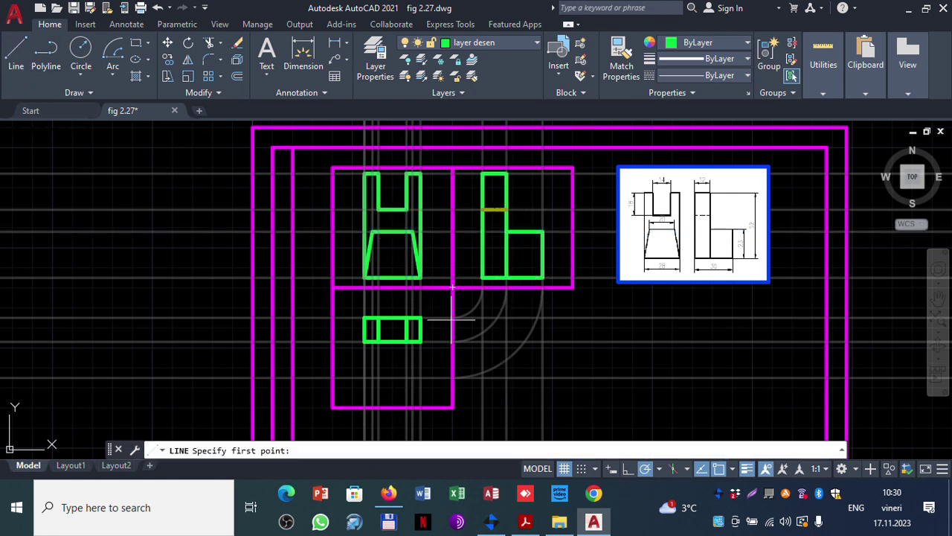
pyautogui.click(380, 342)
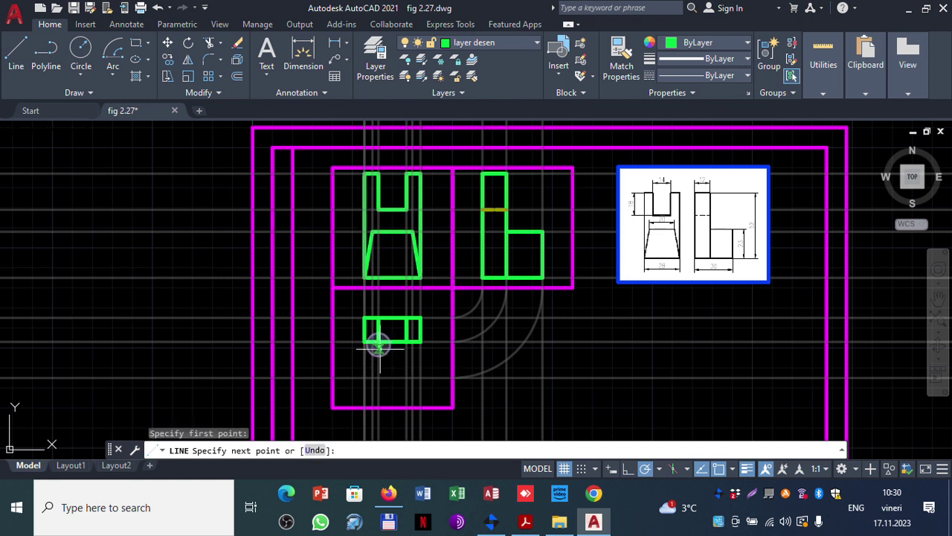
pyautogui.press('Escape')
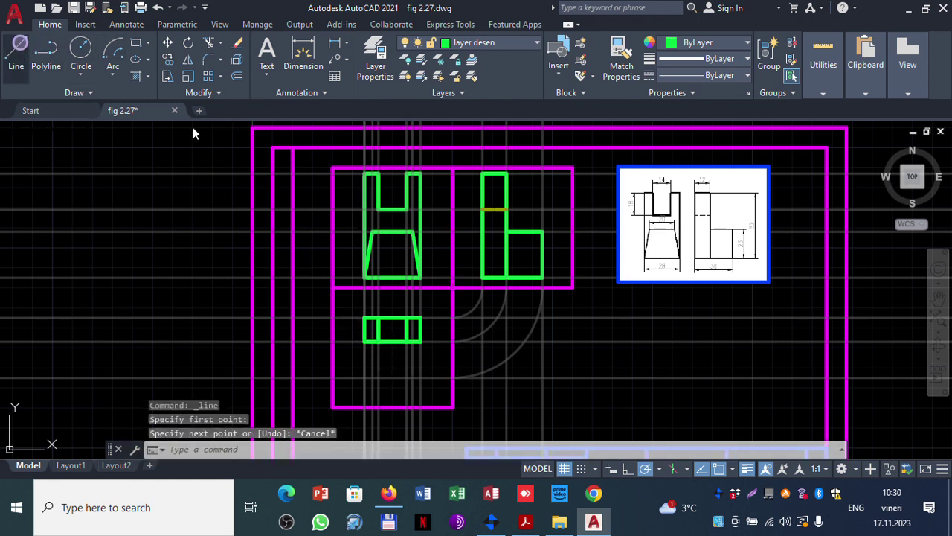
pyautogui.click(16, 53)
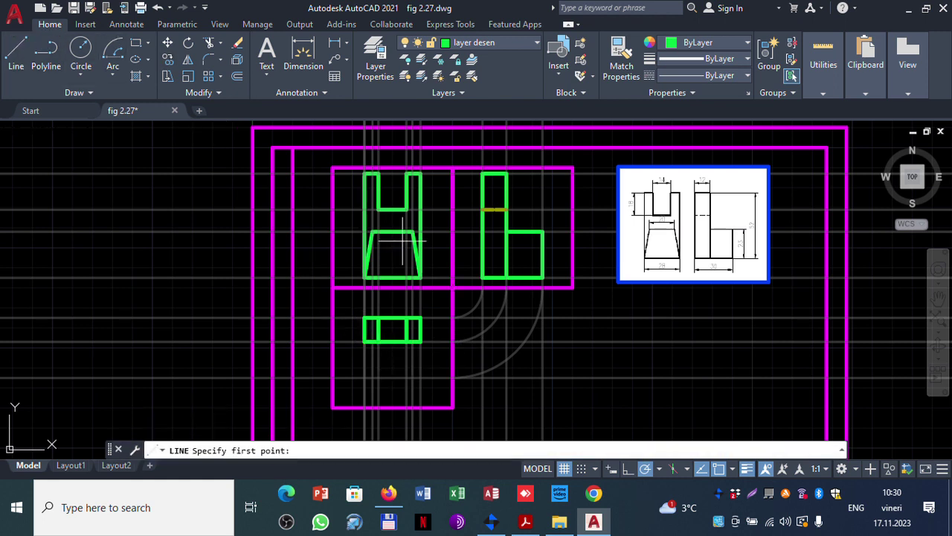
pyautogui.click(373, 342)
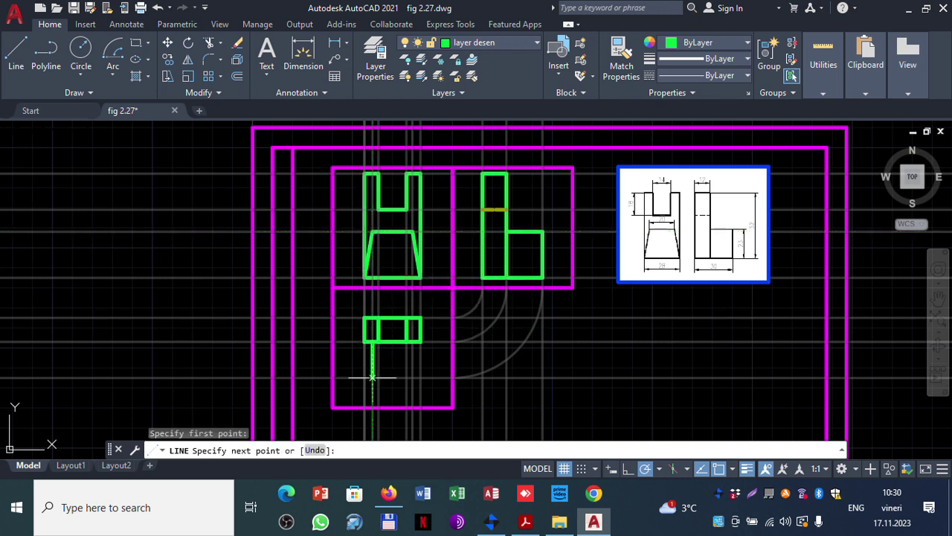
pyautogui.click(372, 377)
pyautogui.click(413, 378)
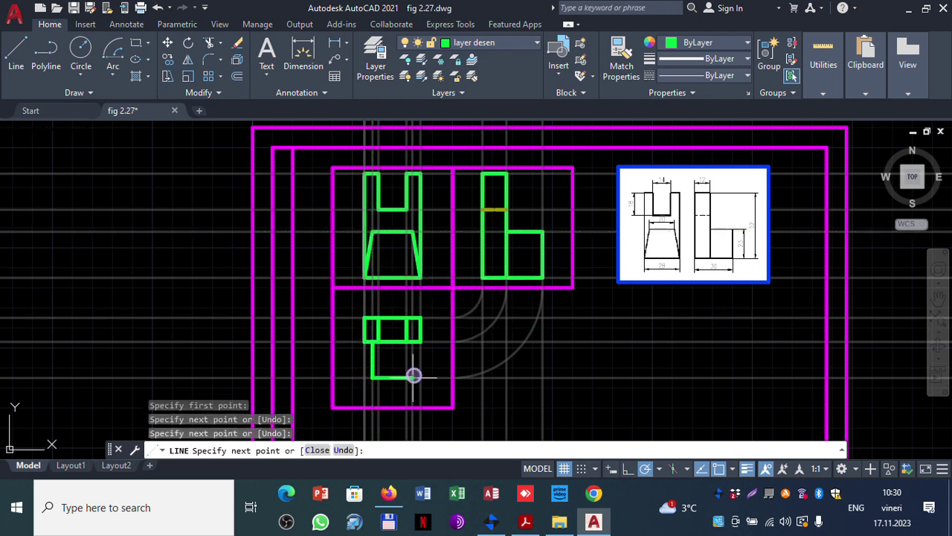
pyautogui.click(414, 341)
pyautogui.press('Escape')
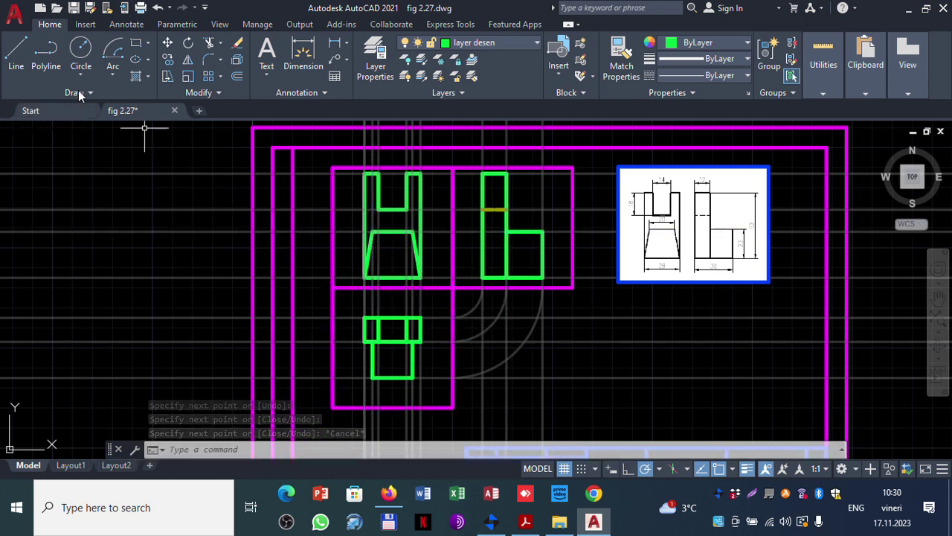
# Step: Add the left and right edge lines of the lower portion down to its bottom
pyautogui.click(16, 54)
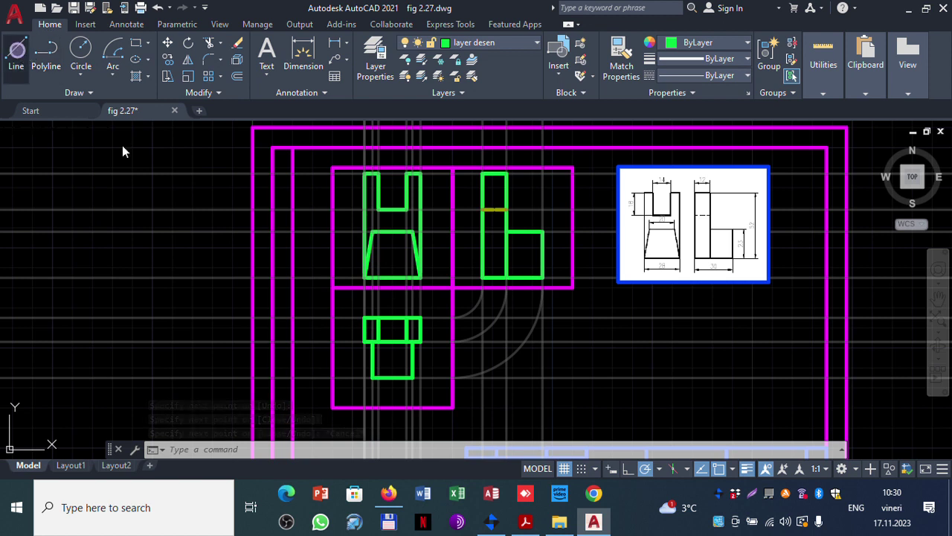
pyautogui.click(363, 342)
pyautogui.click(363, 377)
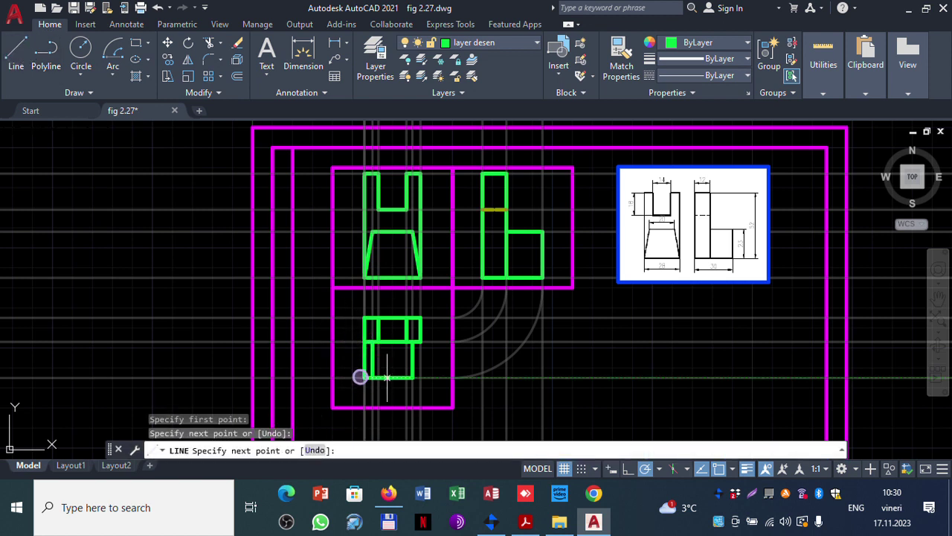
pyautogui.click(372, 377)
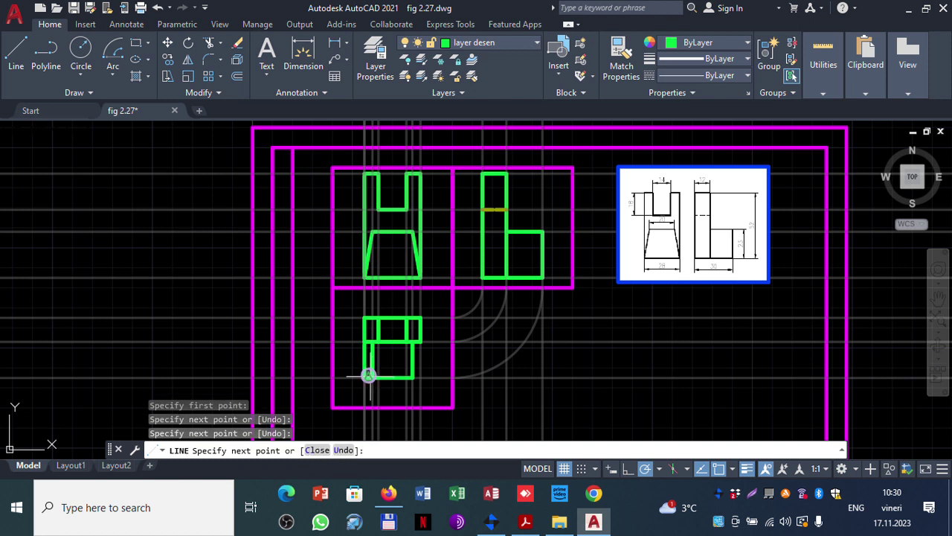
pyautogui.press('Escape')
pyautogui.click(16, 59)
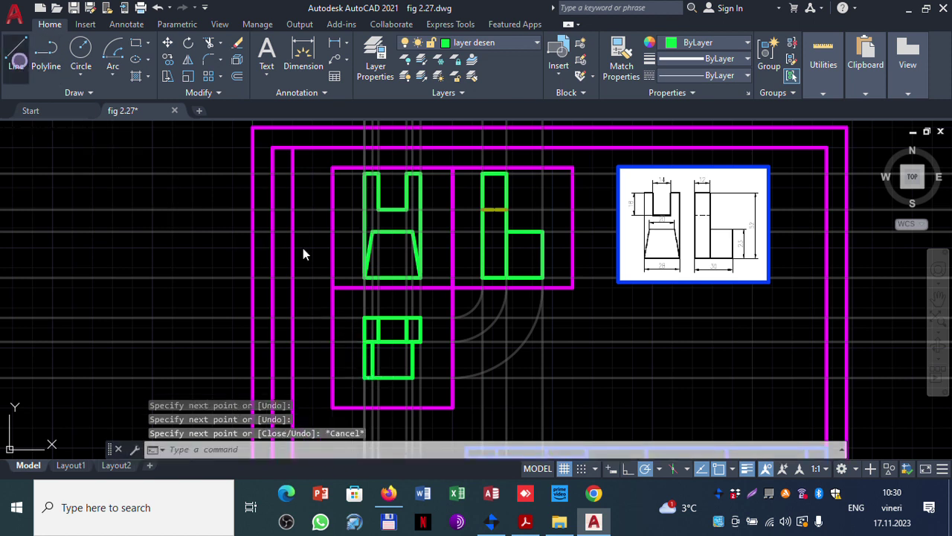
pyautogui.click(416, 340)
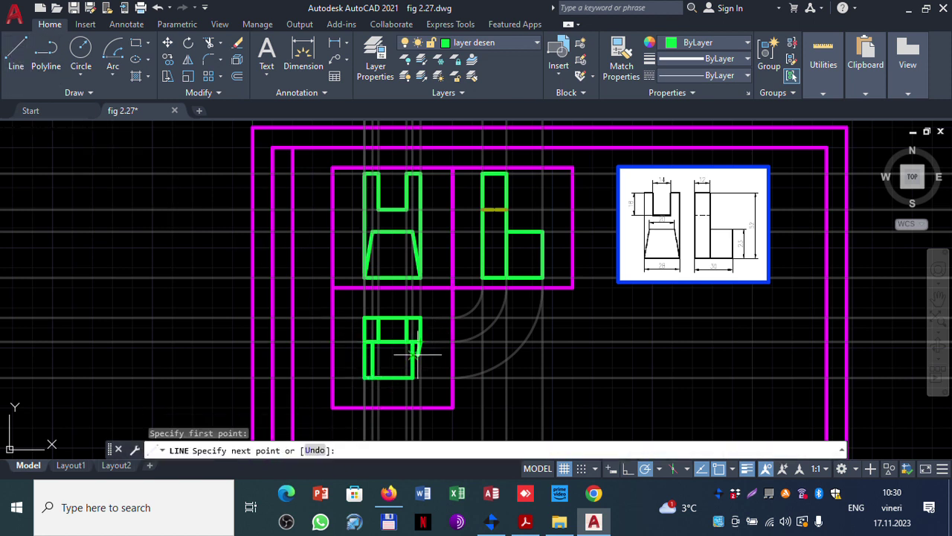
pyautogui.click(421, 377)
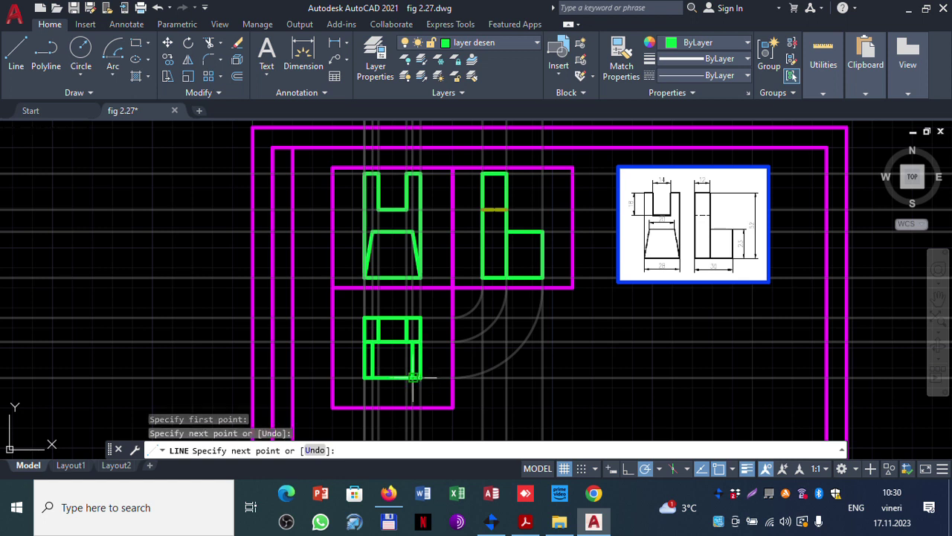
pyautogui.click(421, 378)
pyautogui.press('Escape')
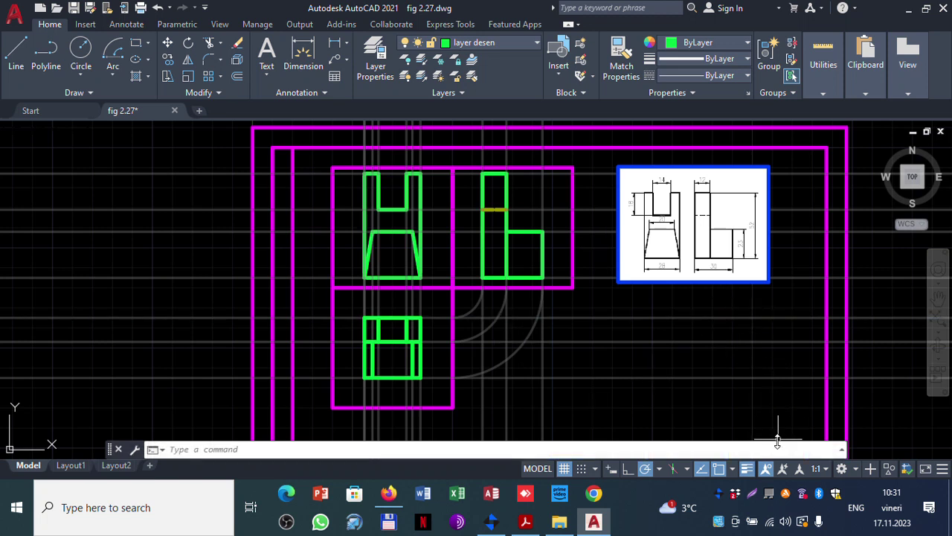
# Step: Turn off layer student to hide the construction lines and transfer arcs
pyautogui.click(747, 469)
pyautogui.click(747, 469)
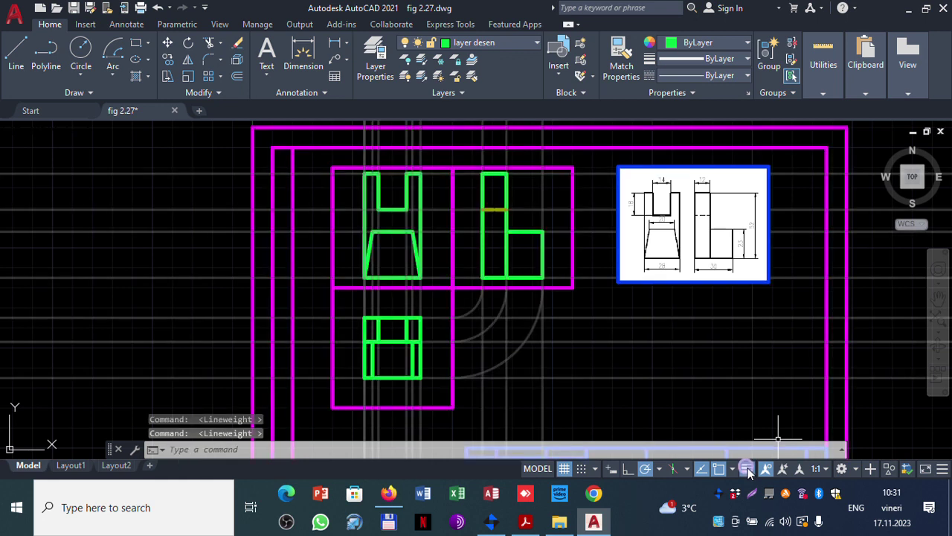
pyautogui.click(507, 41)
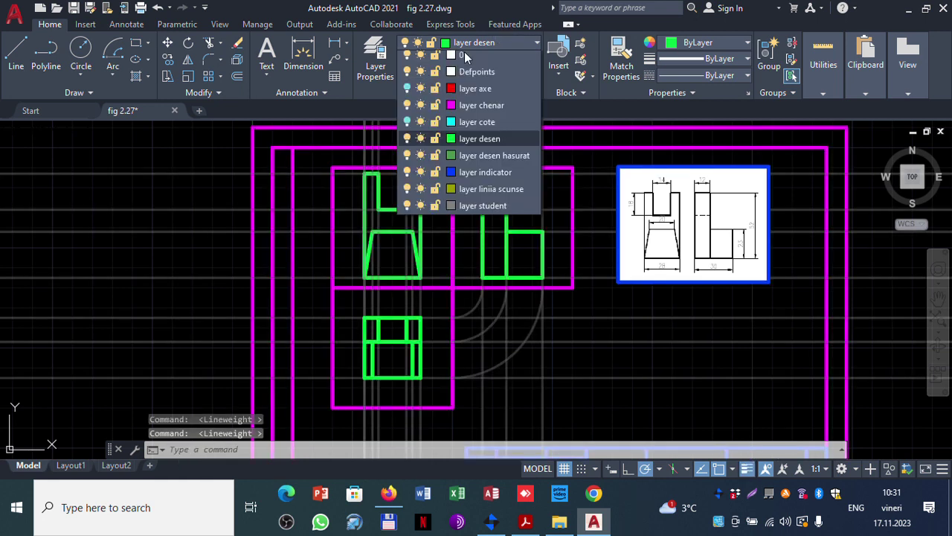
pyautogui.click(407, 212)
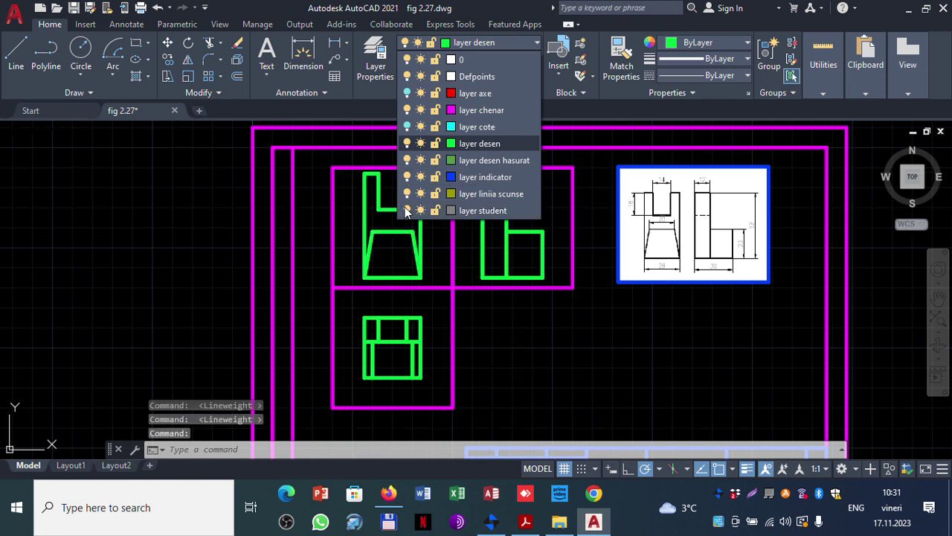
pyautogui.click(608, 332)
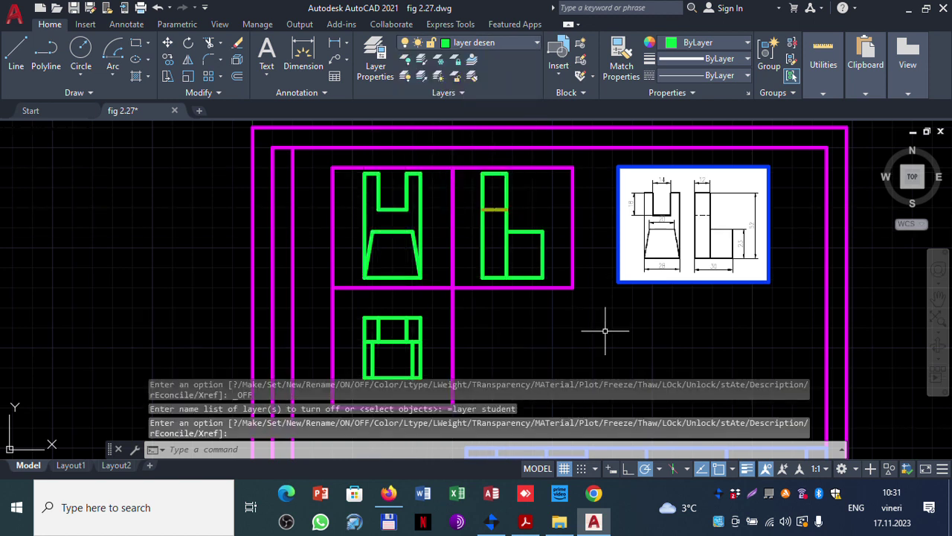